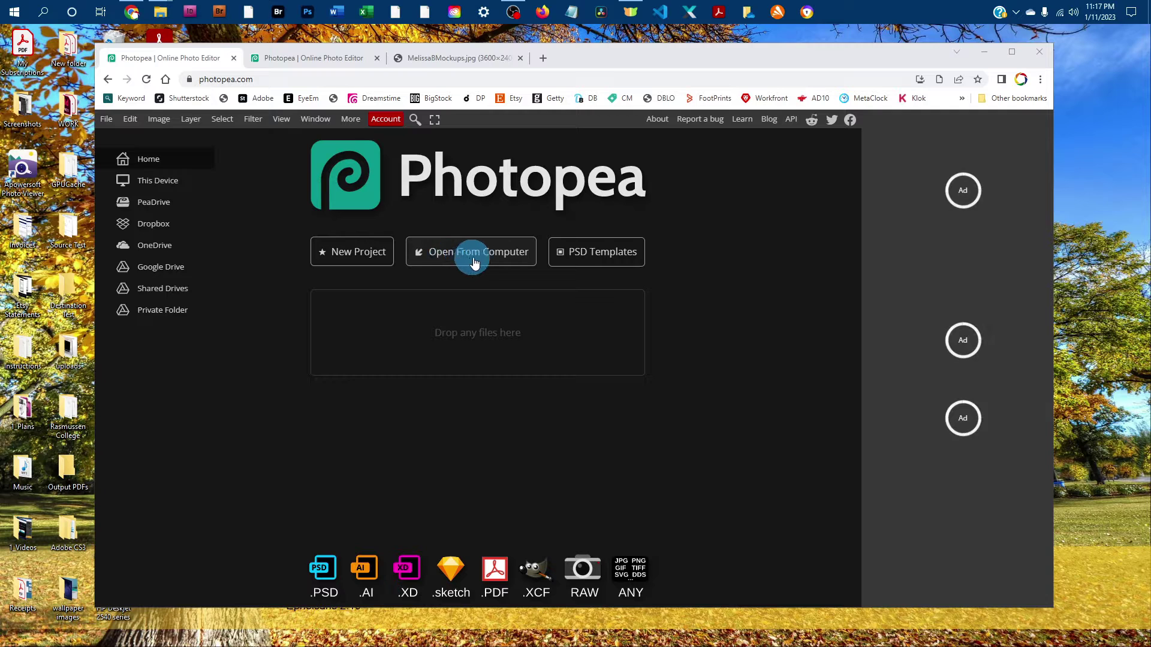
# Bring up the RoundSticker_6BG mockup and expand its Sticker group to show Border, Design, Color and Shadows.
pyautogui.click(293, 60)
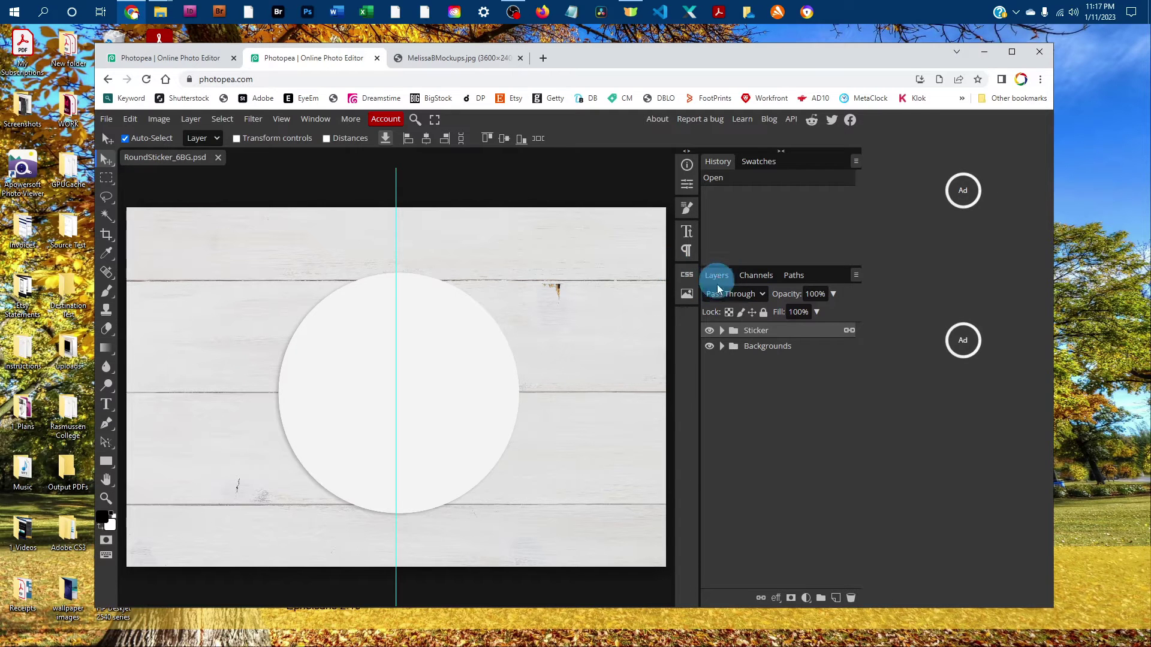
pyautogui.click(315, 119)
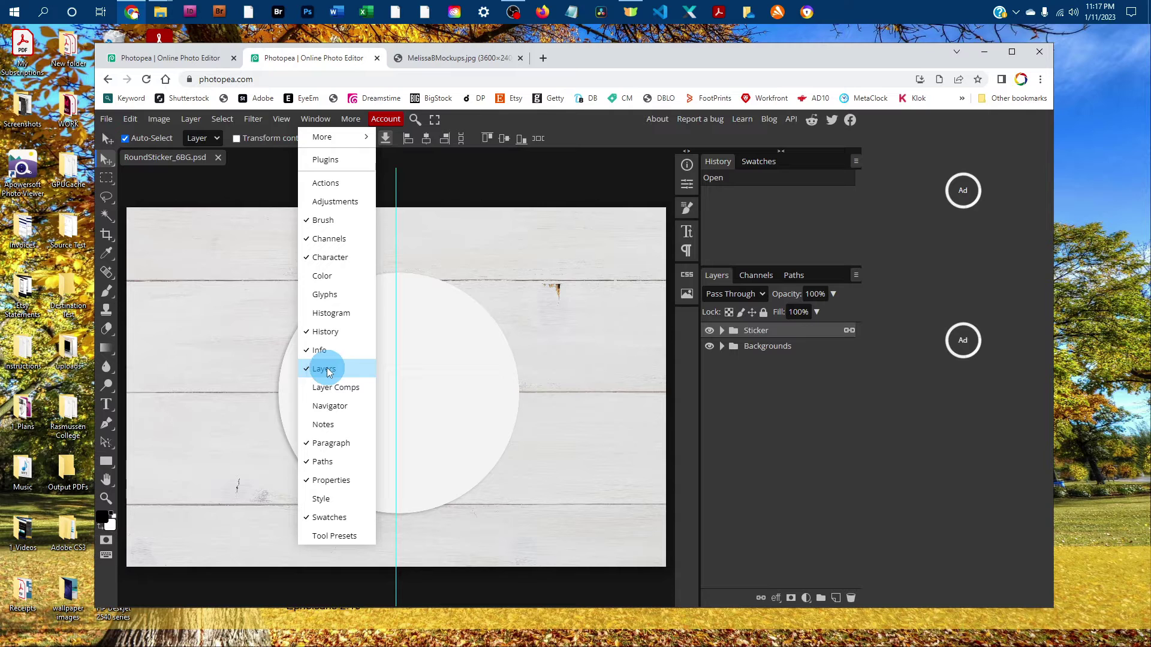
pyautogui.click(742, 396)
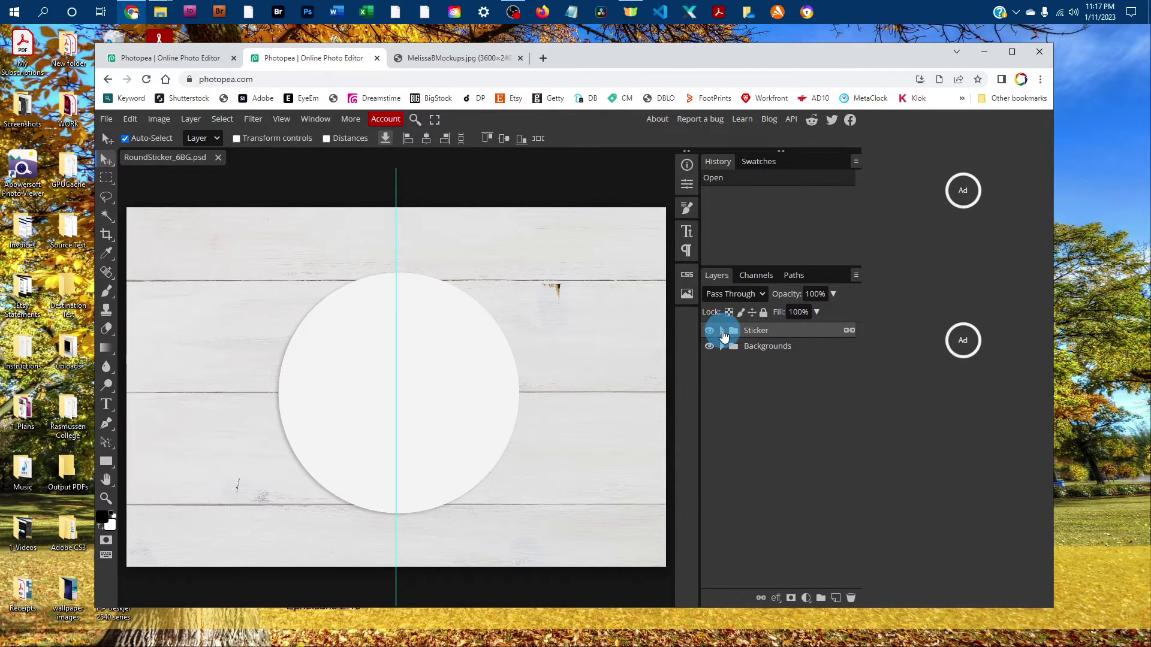
pyautogui.click(723, 332)
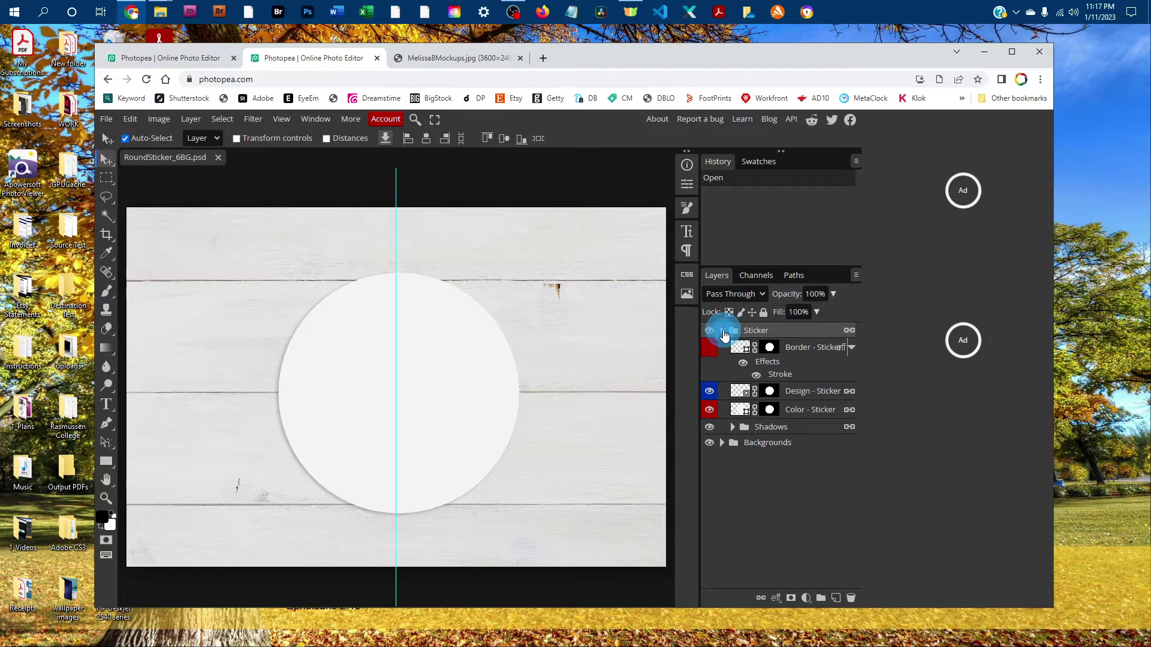
# Open the Design - Sticker smart object, then open the sticker image from the 1_Art folder.
pyautogui.doubleClick(739, 395)
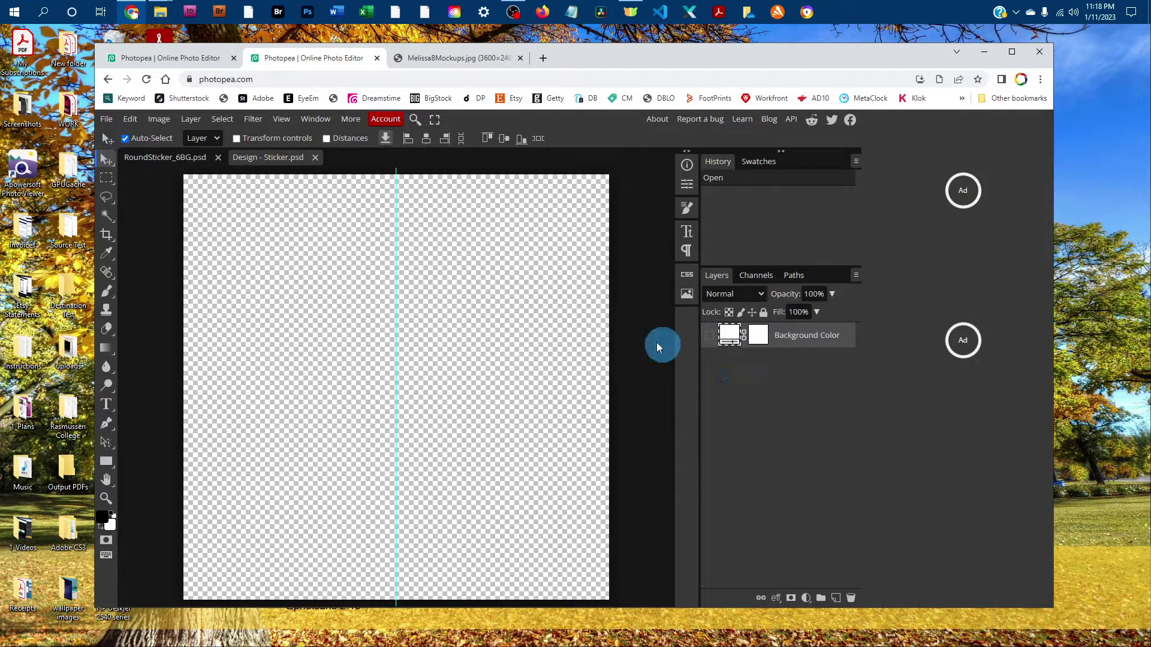
pyautogui.click(106, 119)
pyautogui.click(119, 157)
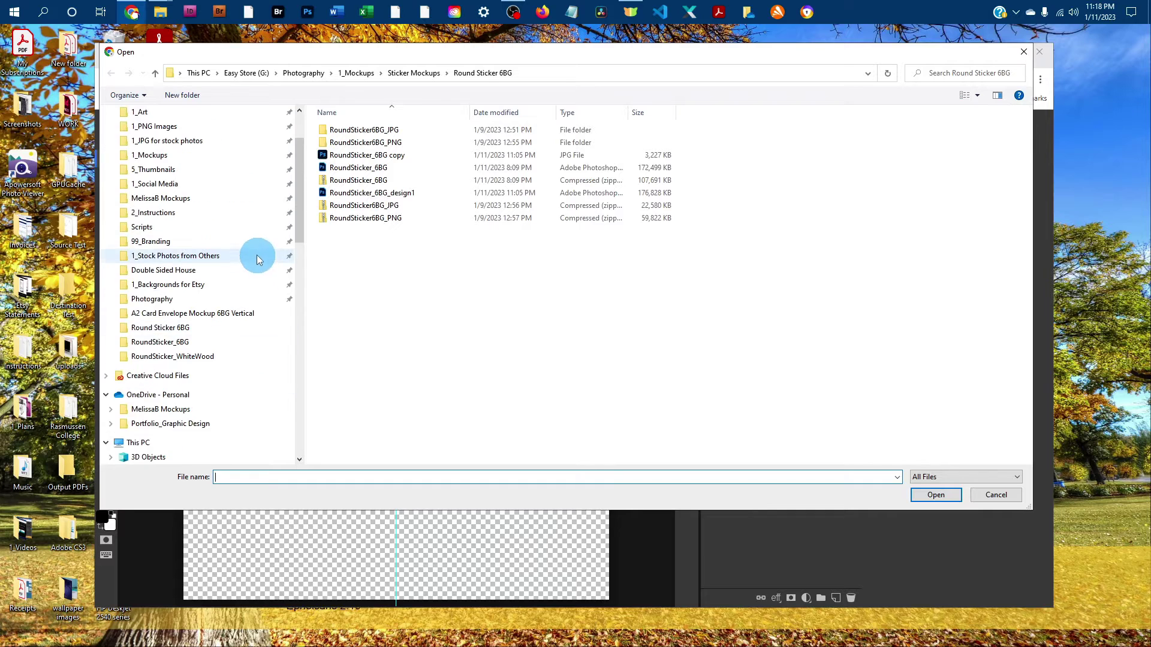
pyautogui.click(155, 196)
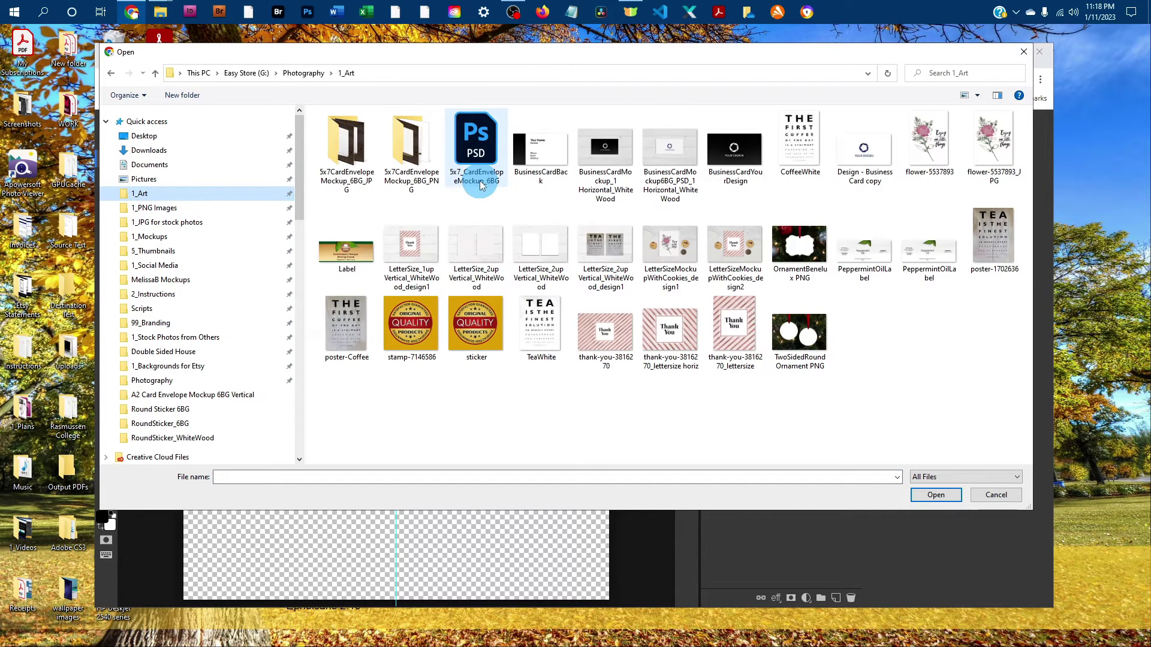
pyautogui.click(474, 327)
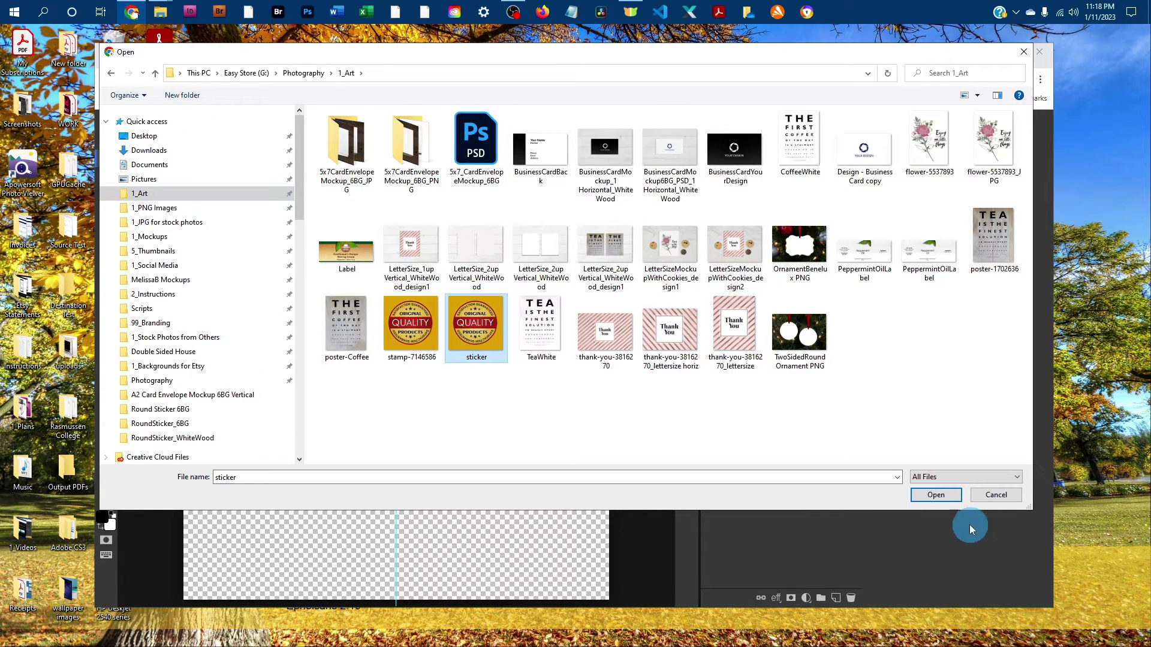
pyautogui.click(935, 496)
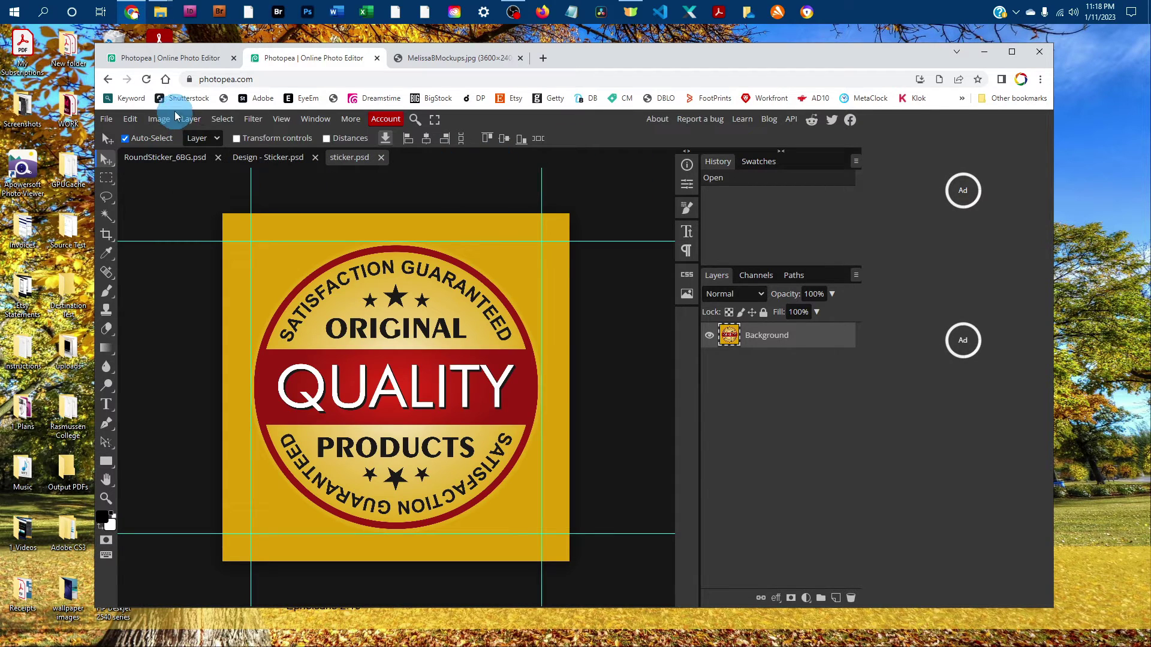
# Select all of sticker.psd and copy the gold stamp.
pyautogui.click(222, 119)
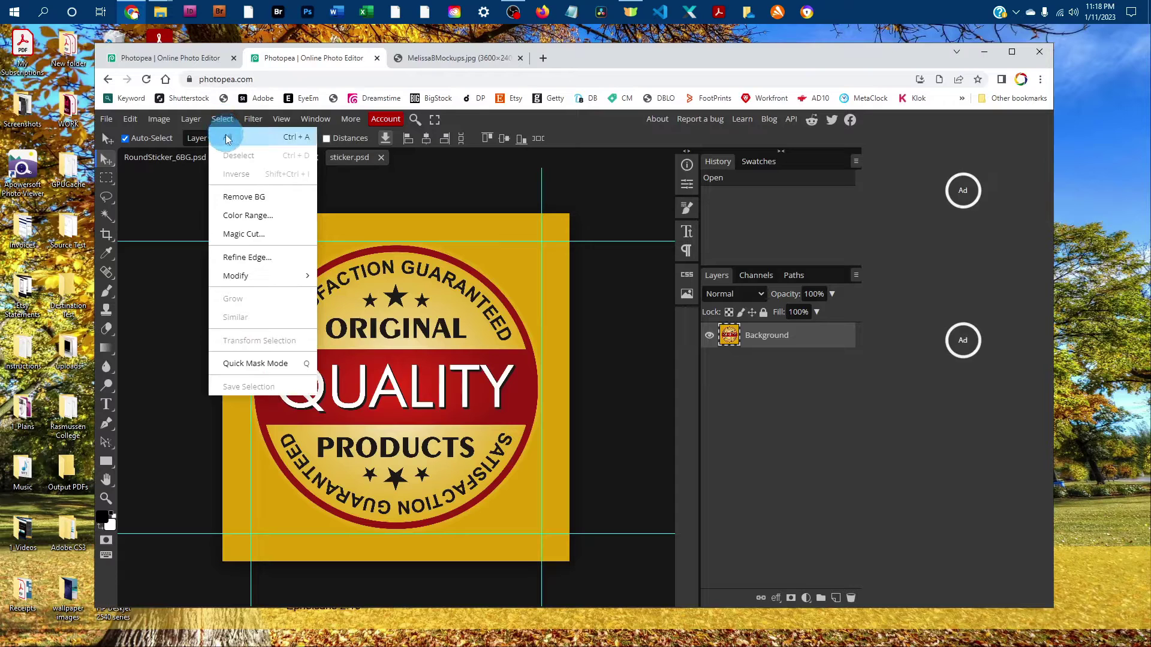
pyautogui.click(227, 138)
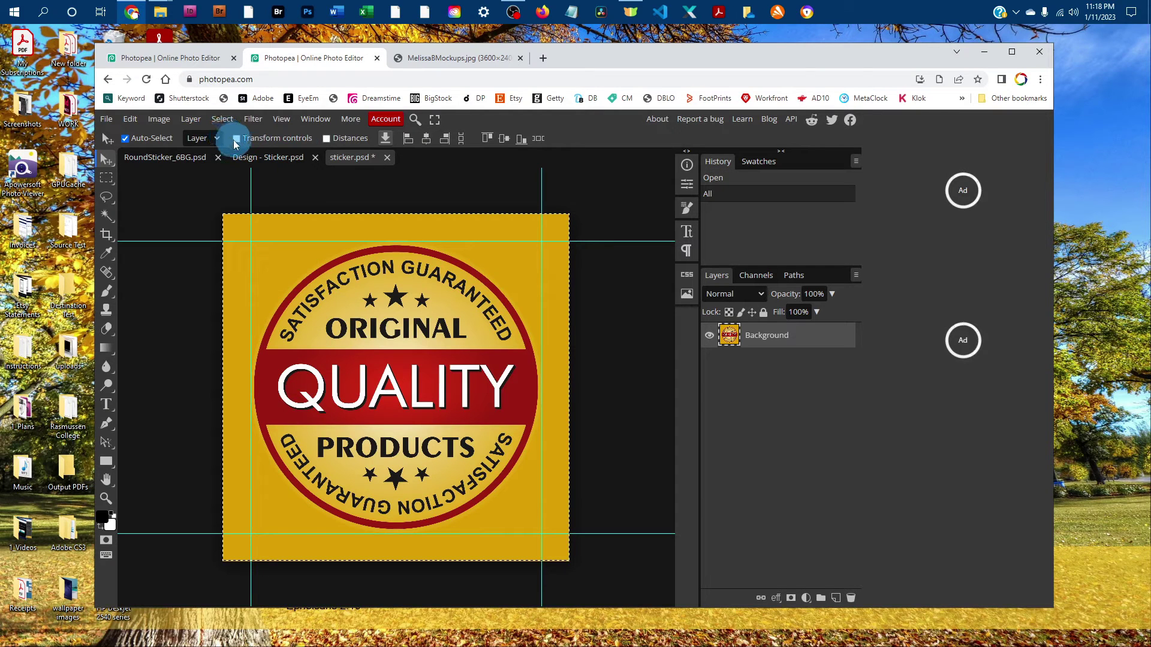
pyautogui.click(131, 120)
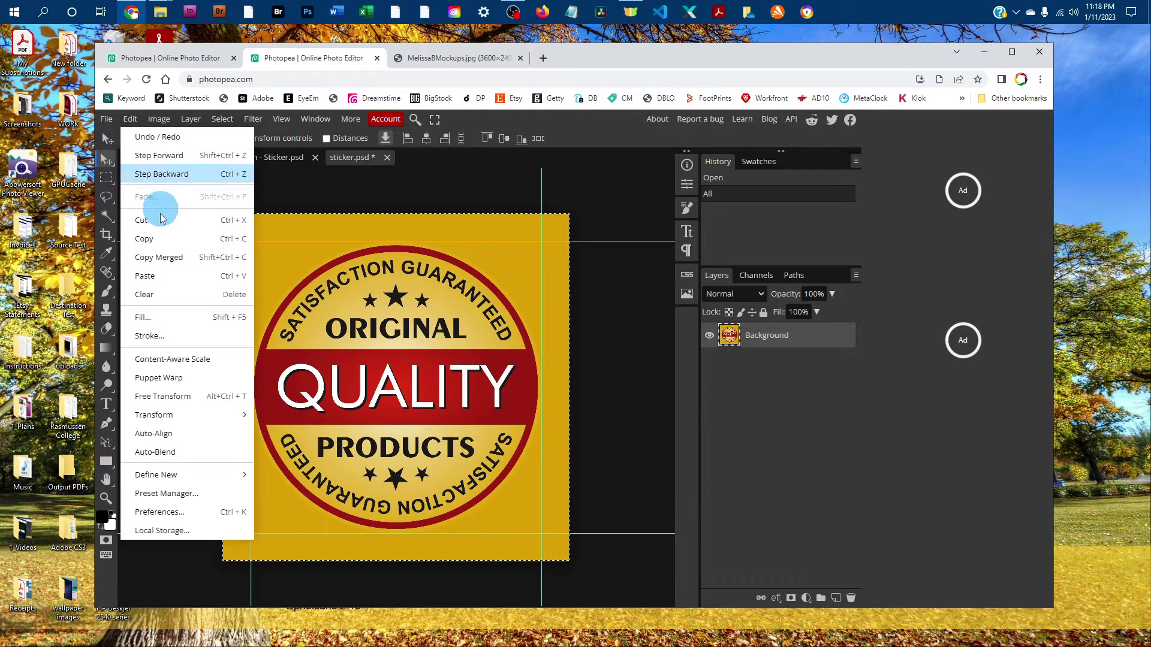
pyautogui.click(181, 239)
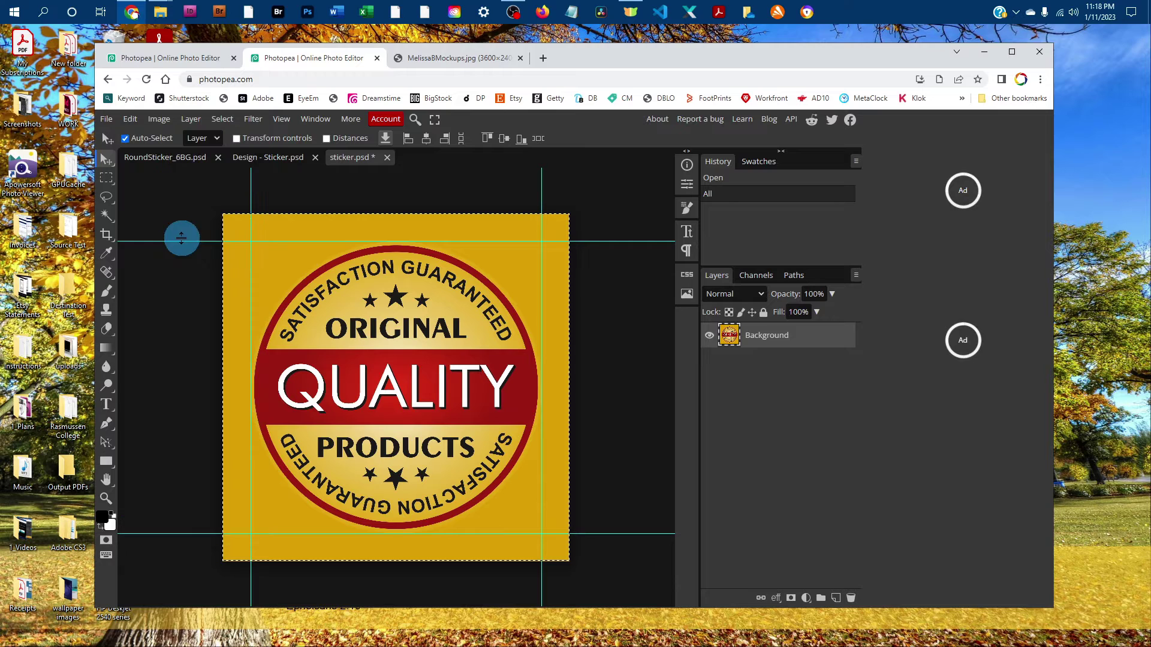
# Paste the stamp into Design - Sticker.psd as Layer 1 and start Free Transform on it.
pyautogui.click(264, 159)
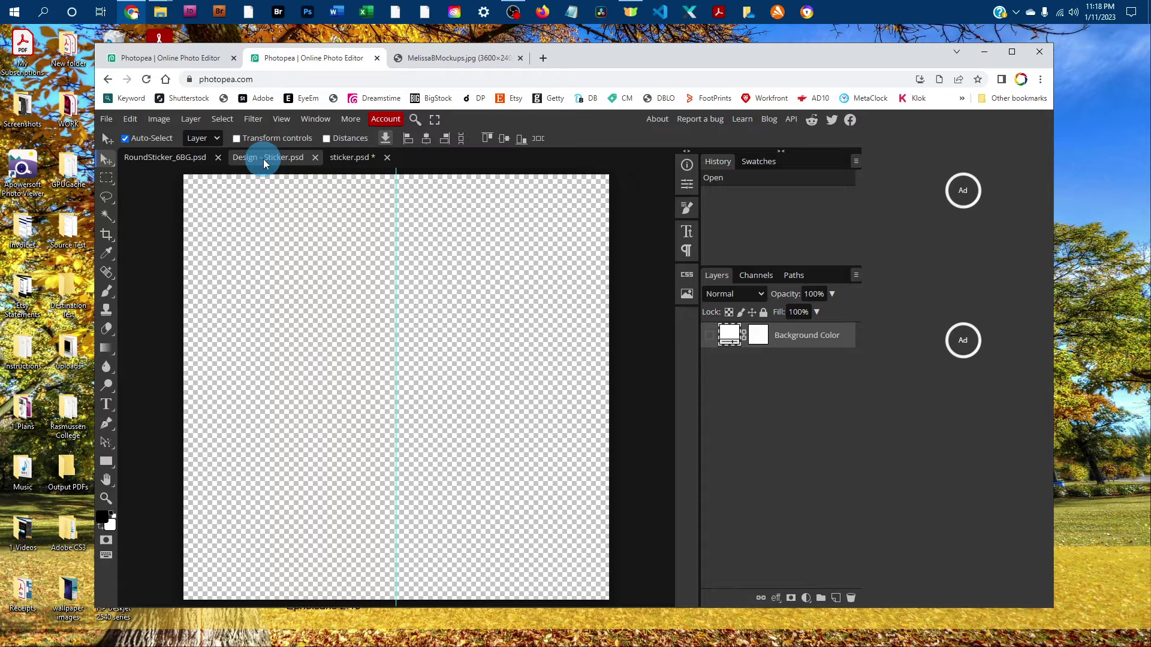
pyautogui.click(133, 120)
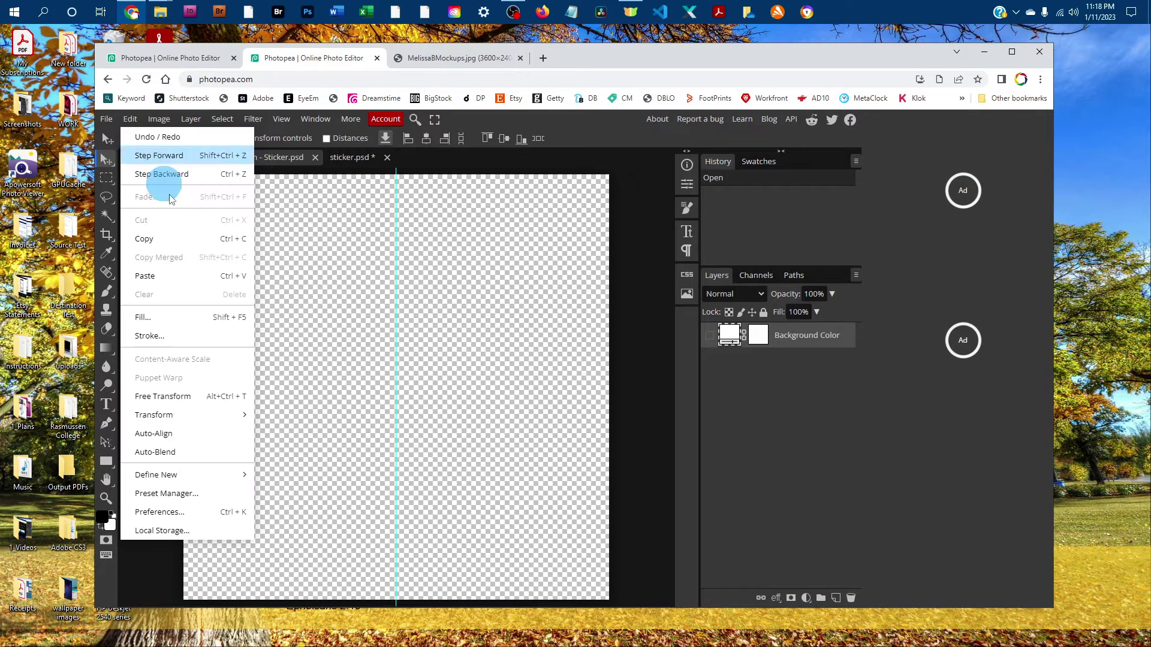
pyautogui.click(193, 274)
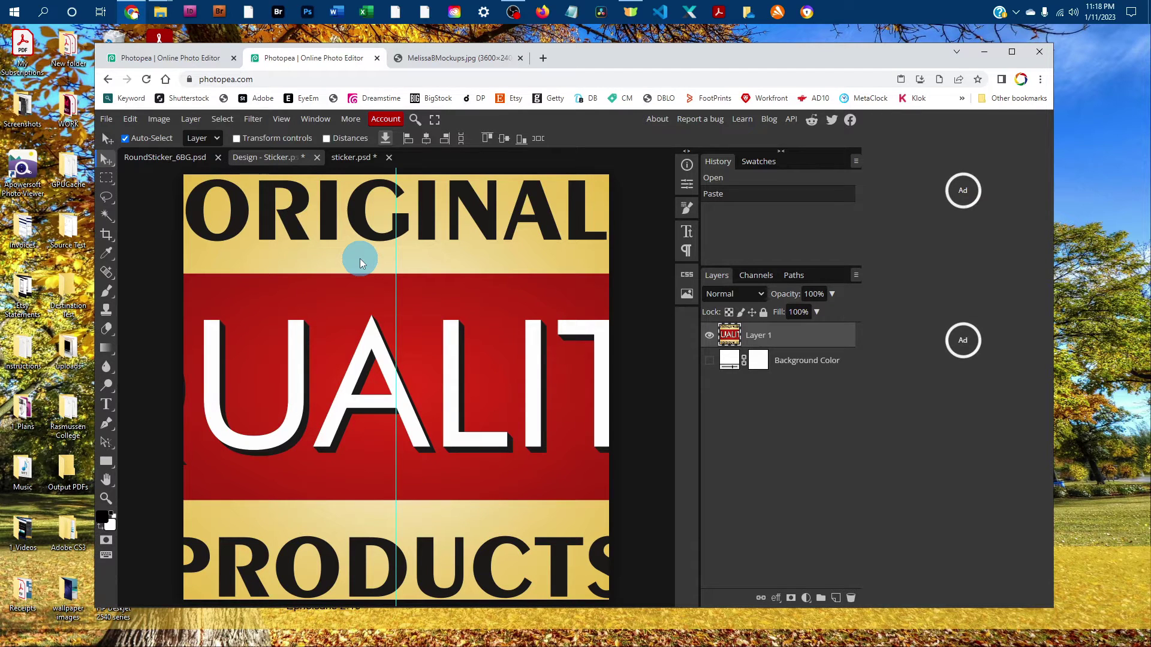
pyautogui.hotkey('ctrl', '-')
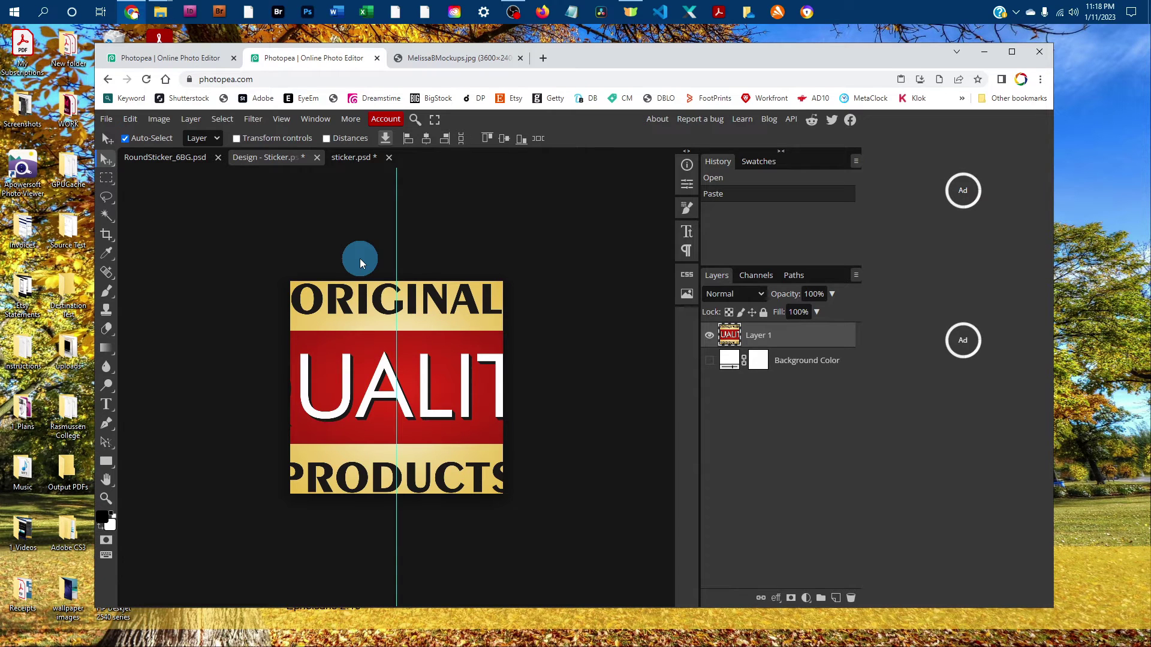
pyautogui.click(131, 120)
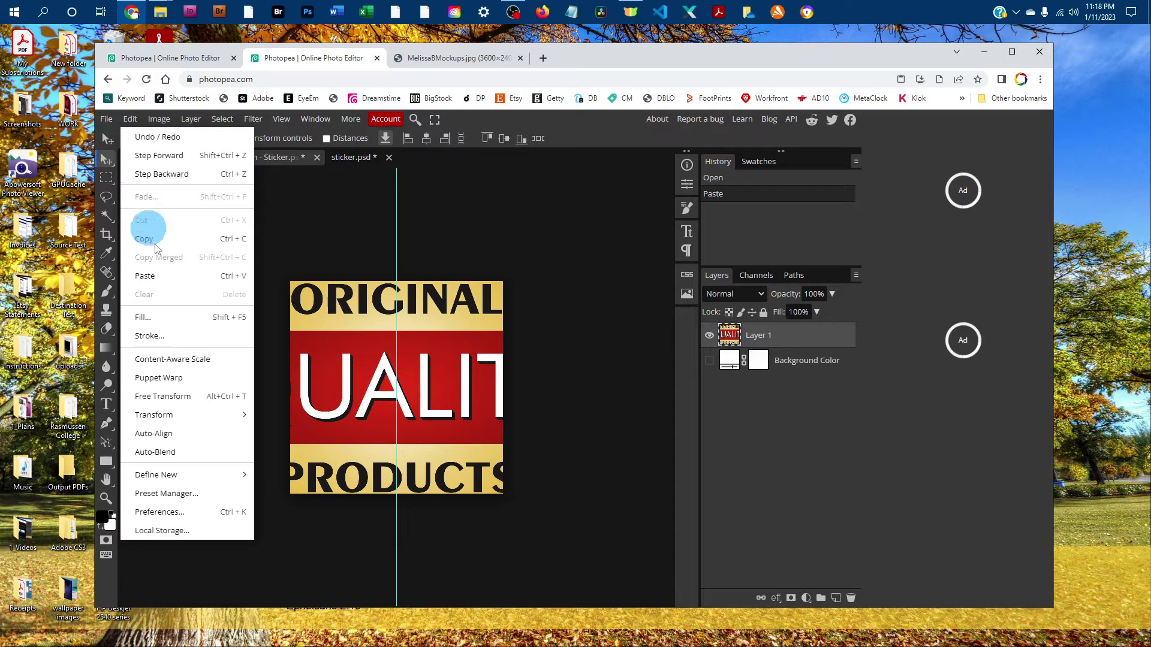
pyautogui.click(199, 395)
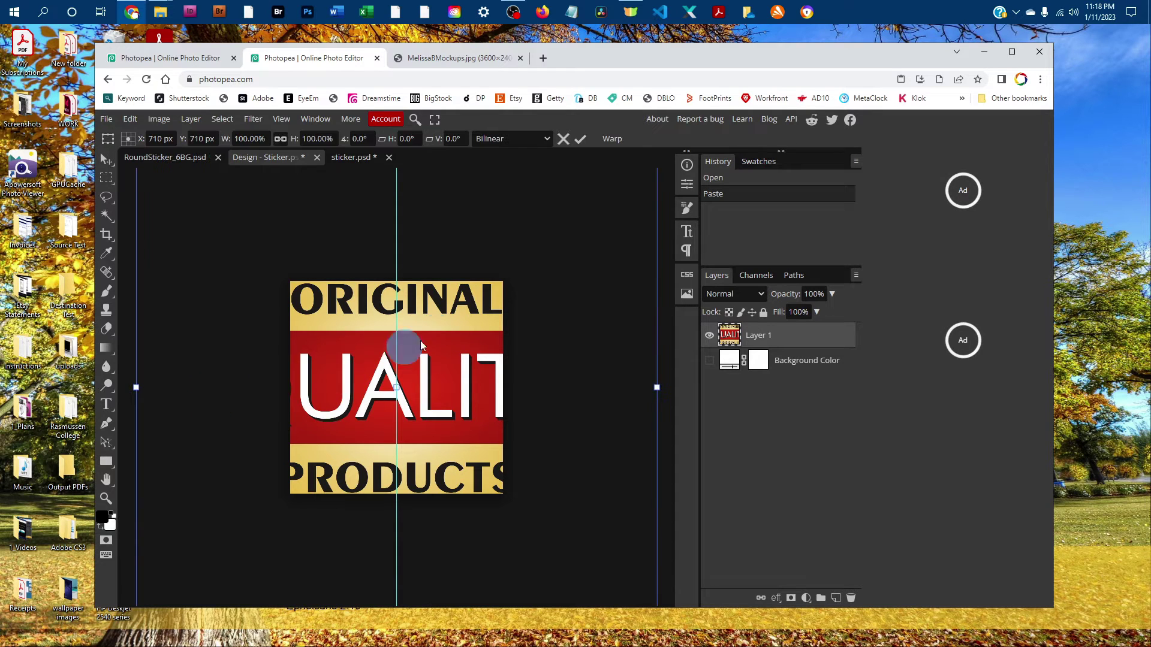
# Scale the pasted stamp down to fit the canvas and save the Design - Sticker smart object.
pyautogui.hotkey('ctrl', '-')
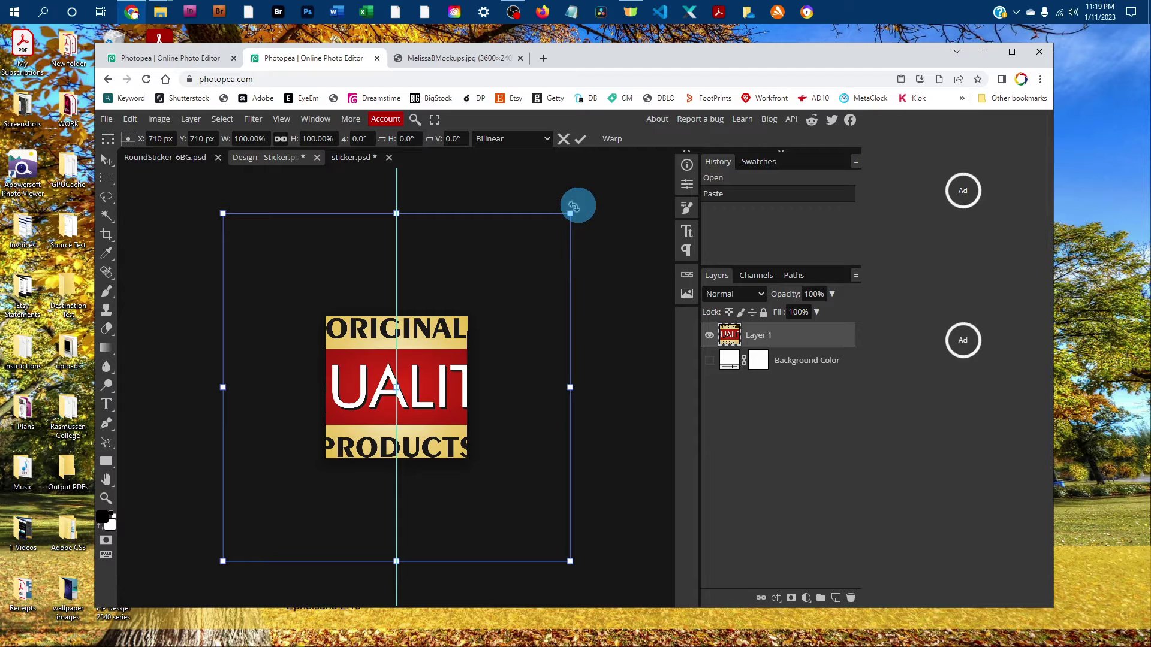
pyautogui.moveTo(570, 214); pyautogui.dragTo(473, 266)
pyautogui.moveTo(223, 563); pyautogui.dragTo(328, 480)
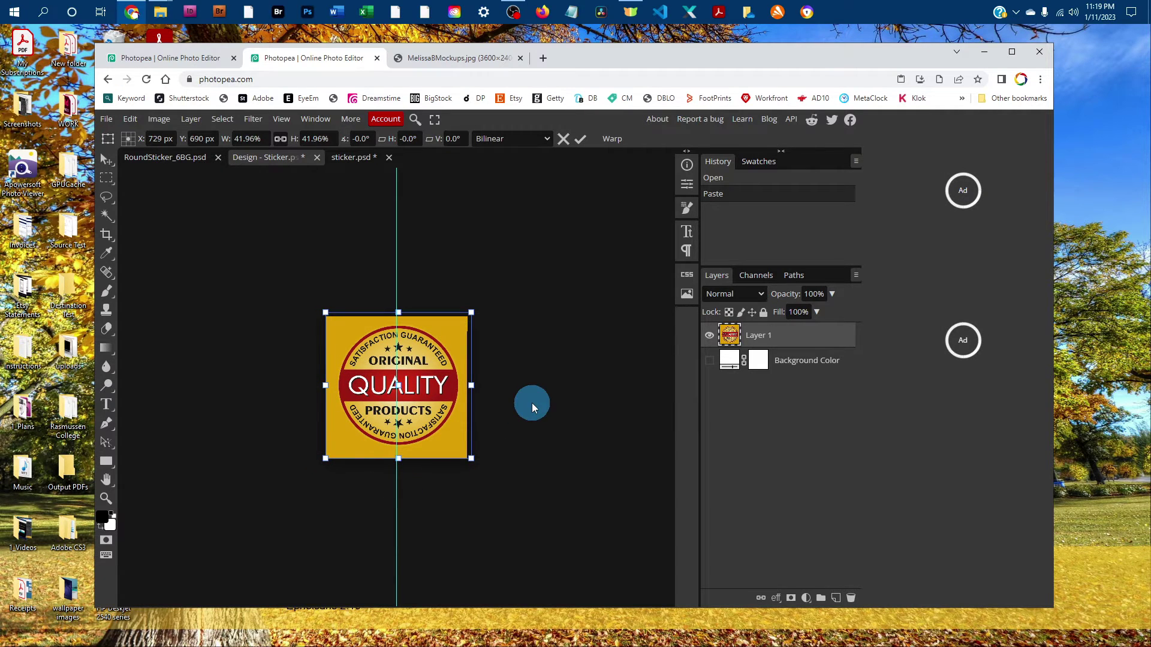
pyautogui.click(106, 118)
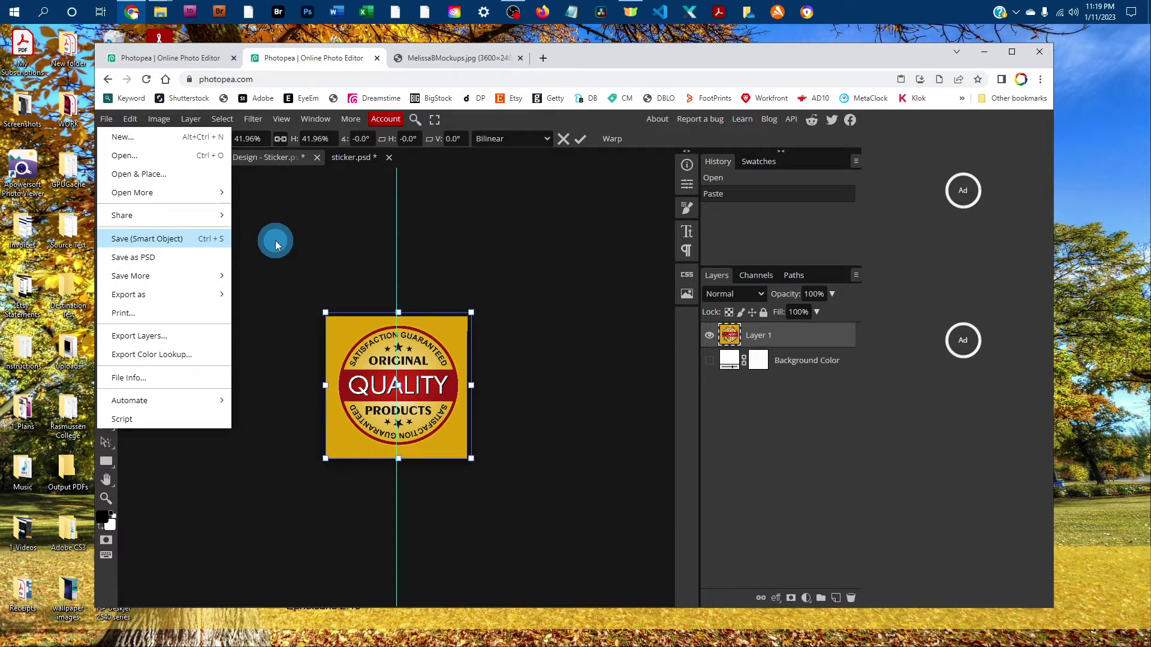
pyautogui.click(221, 239)
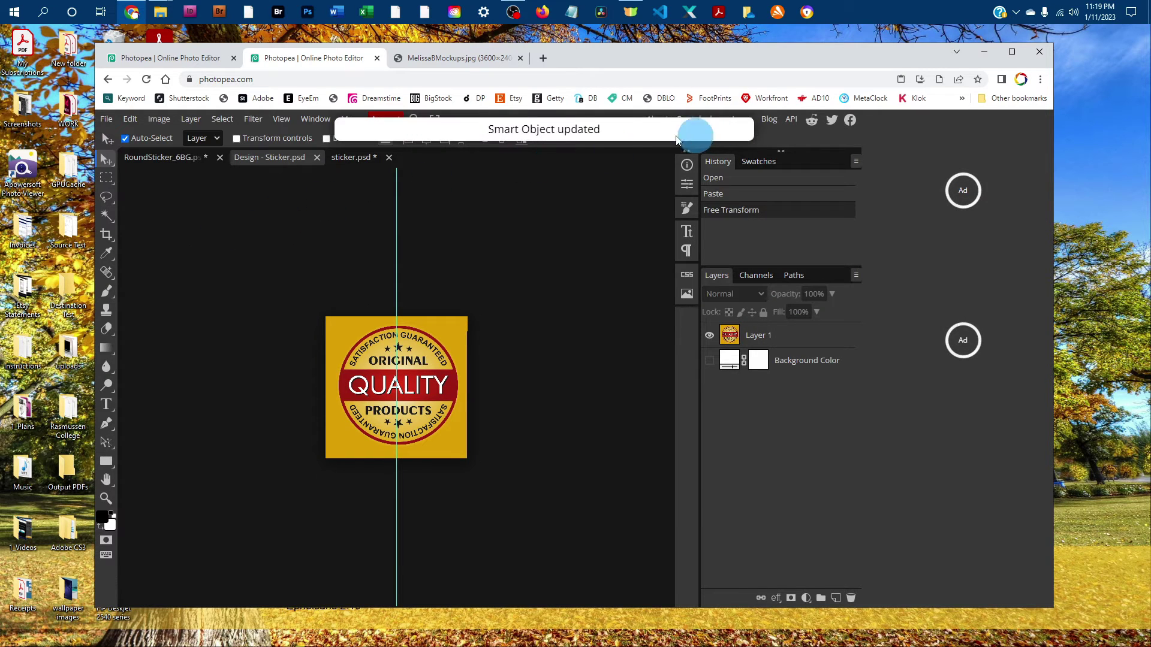
# Close Design - Sticker.psd, discard sticker.psd, then show and select the Border - Sticker layer.
pyautogui.click(317, 158)
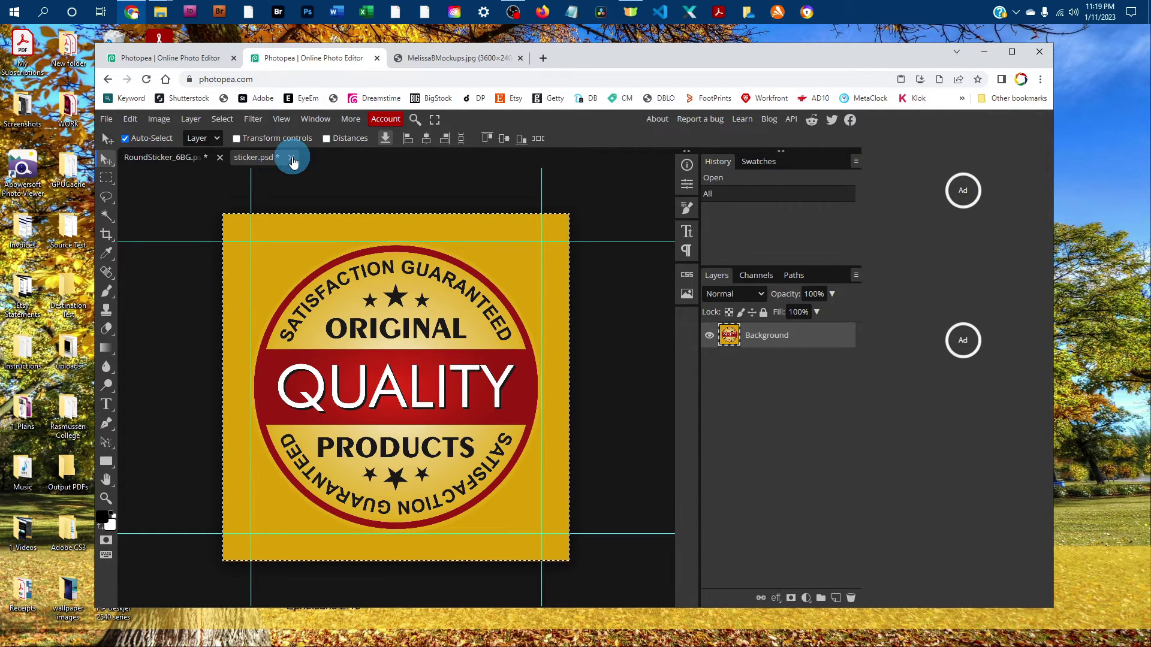
pyautogui.click(292, 158)
pyautogui.click(628, 160)
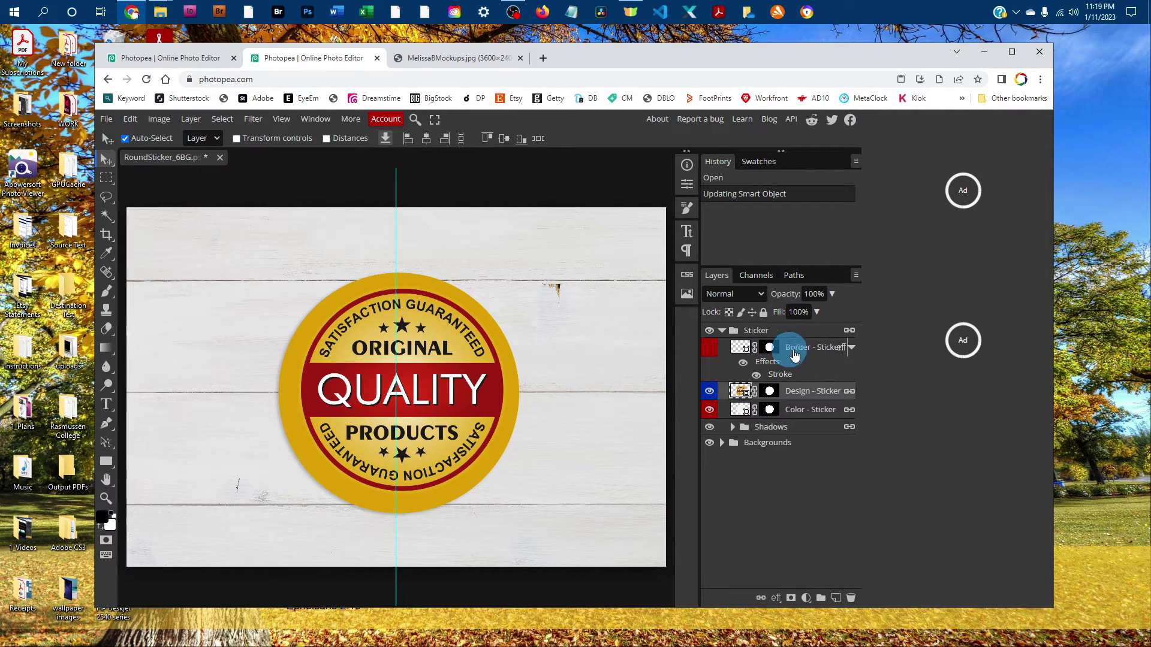
pyautogui.click(710, 349)
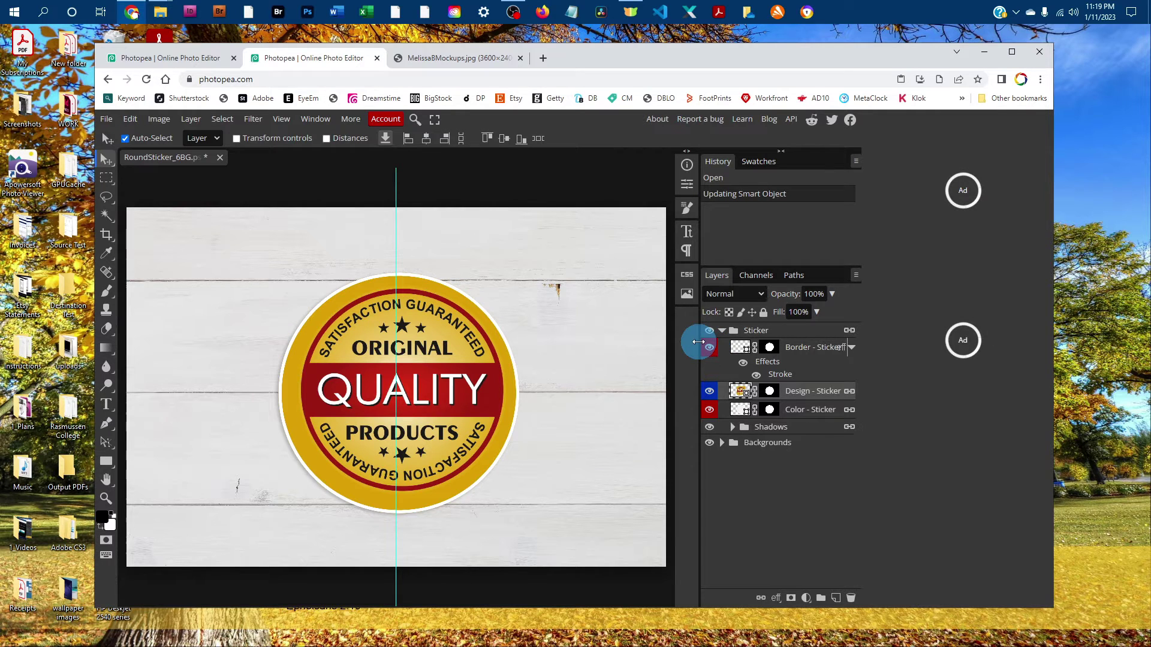
pyautogui.click(775, 376)
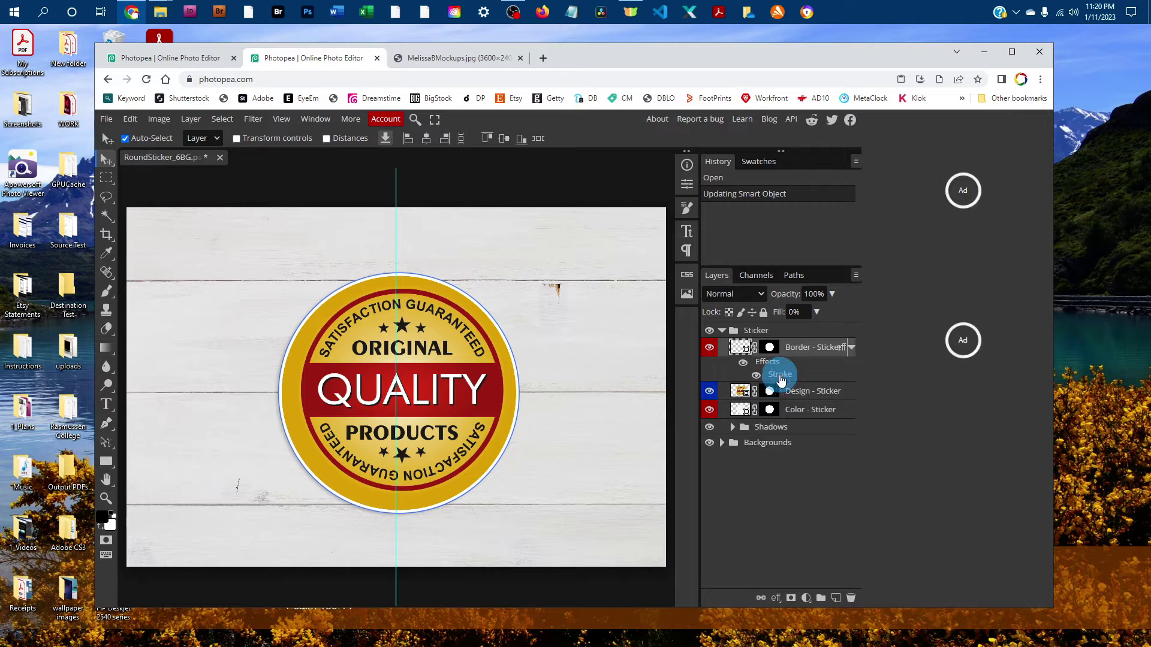
# Change the Border layer's stroke colour to dark red #780e16.
pyautogui.doubleClick(781, 375)
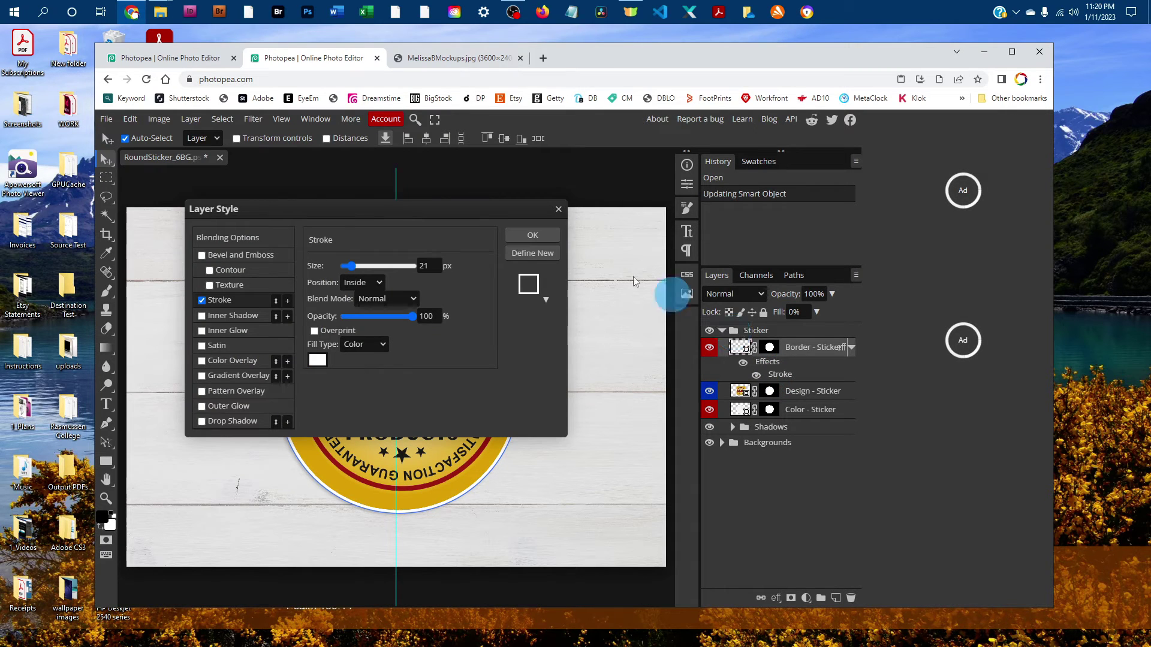
pyautogui.moveTo(388, 214); pyautogui.dragTo(620, 125)
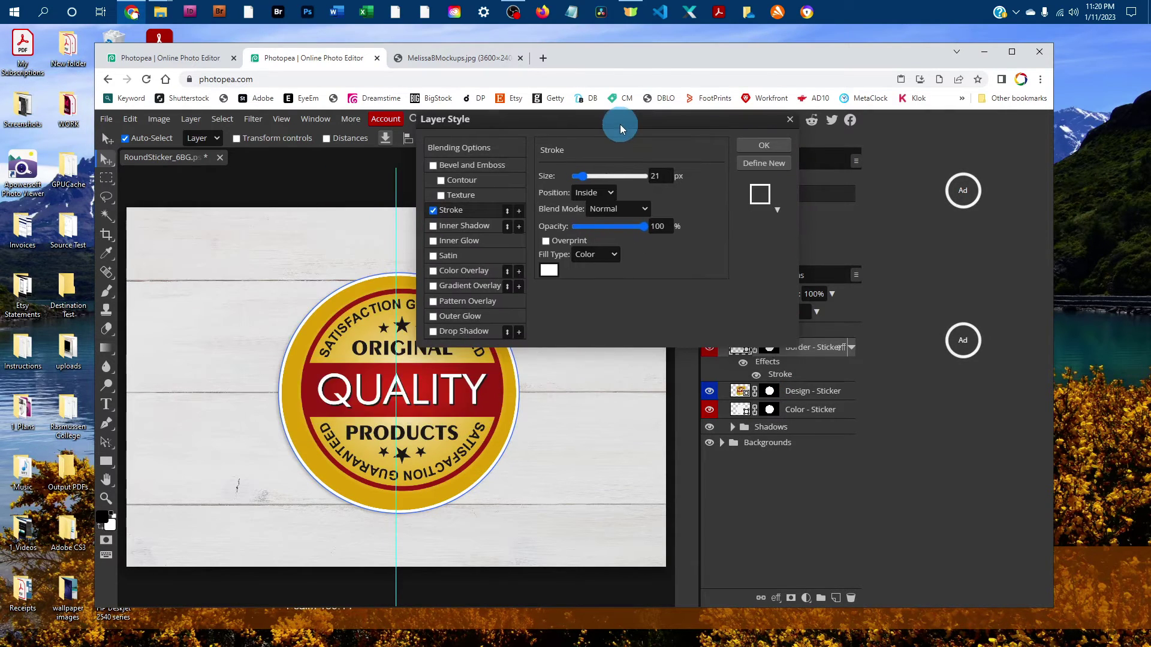
pyautogui.click(545, 270)
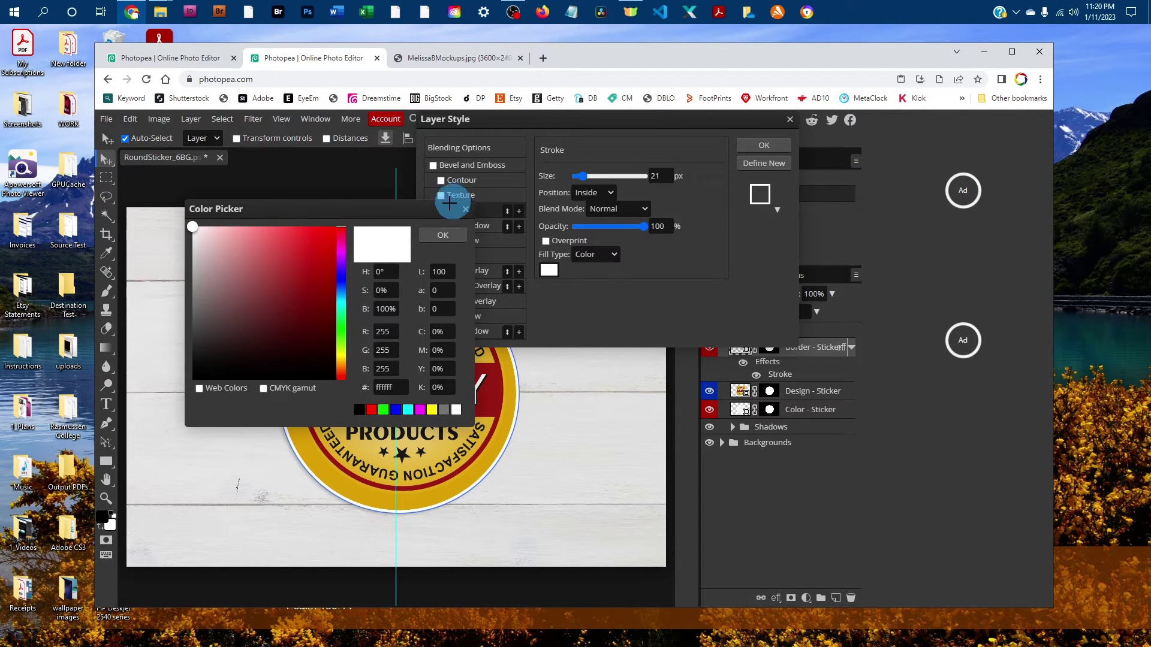
pyautogui.moveTo(343, 291)
pyautogui.mouseDown()
pyautogui.moveTo(339, 239)
pyautogui.moveTo(334, 292)
pyautogui.mouseUp()
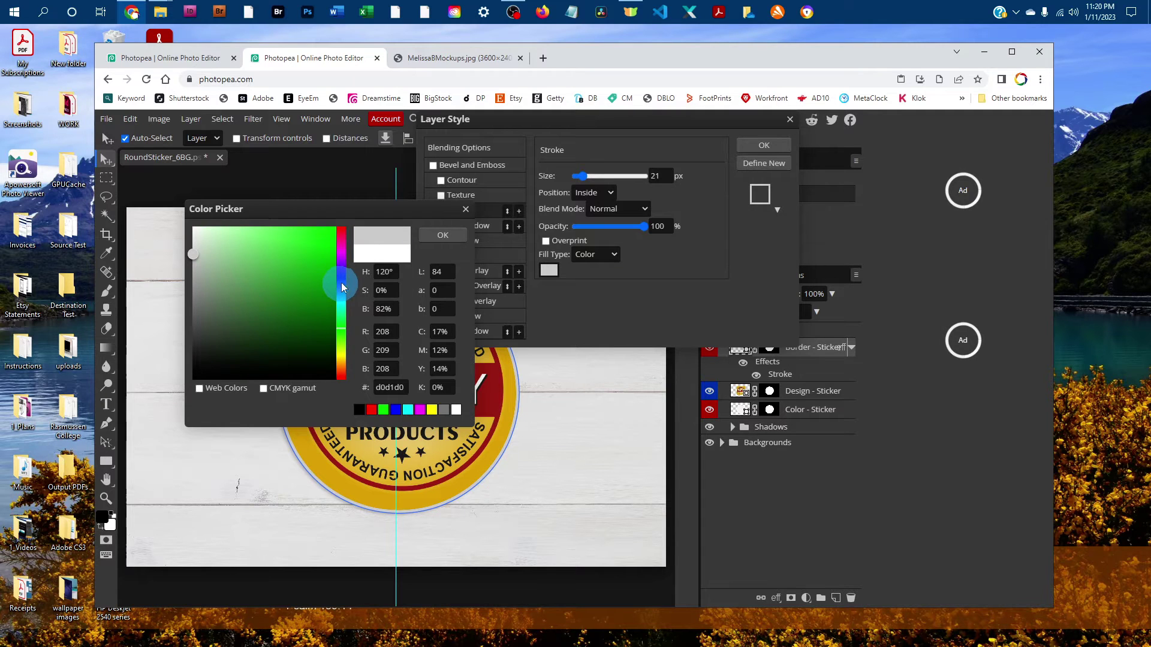
pyautogui.click(212, 264)
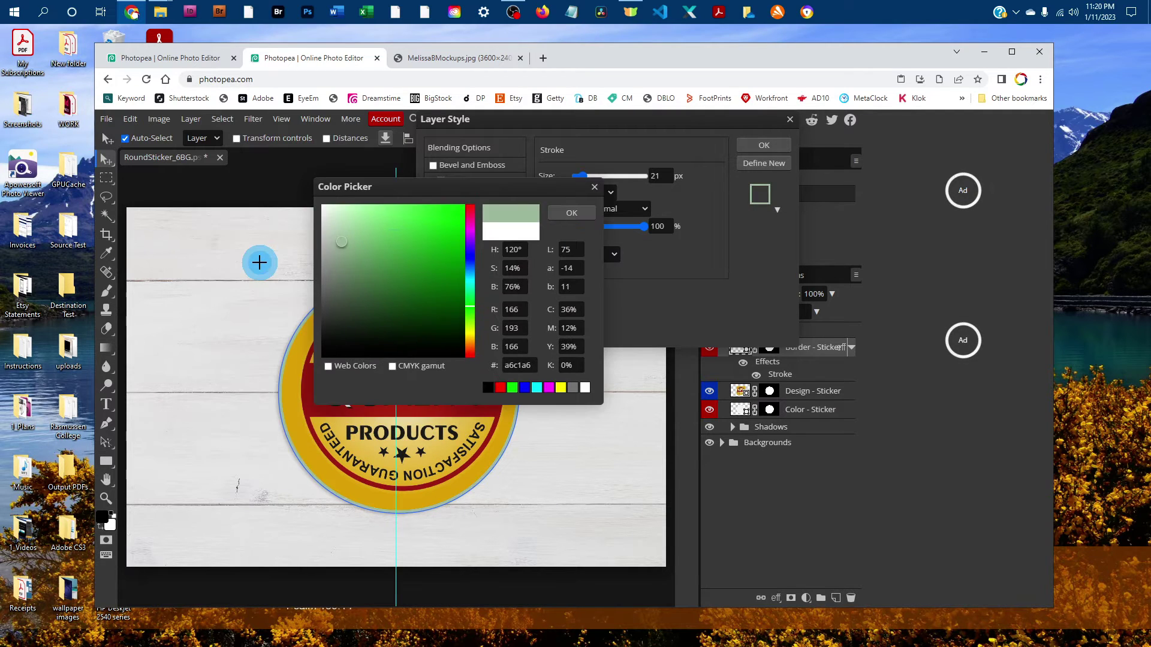
pyautogui.moveTo(393, 264); pyautogui.dragTo(417, 273)
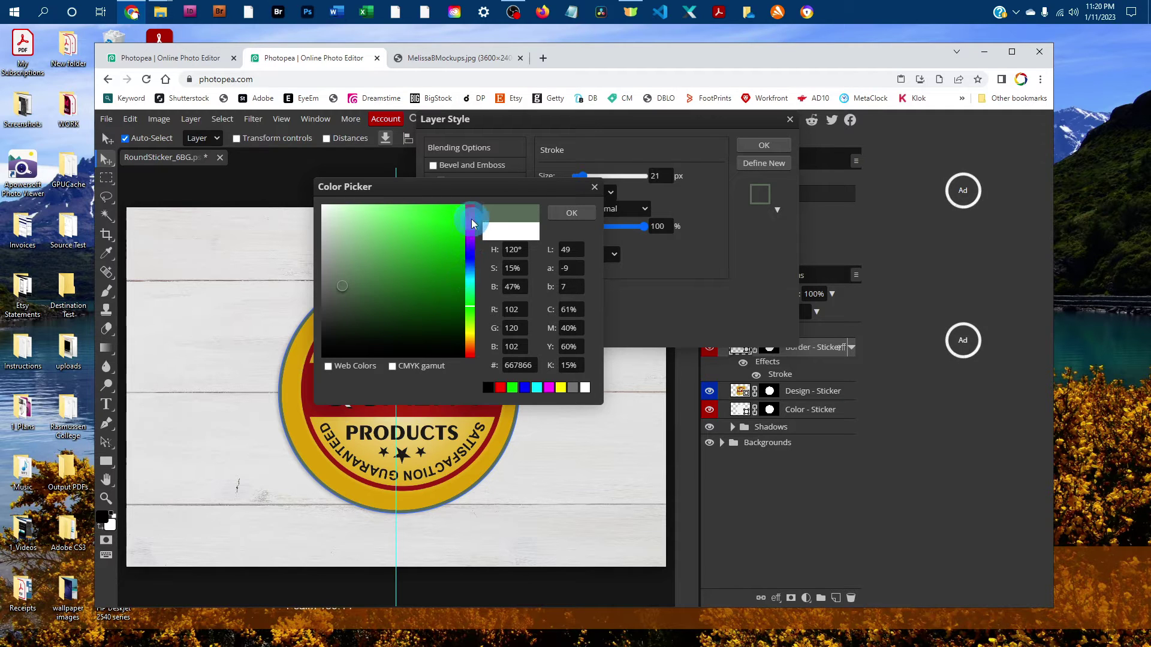
pyautogui.click(471, 211)
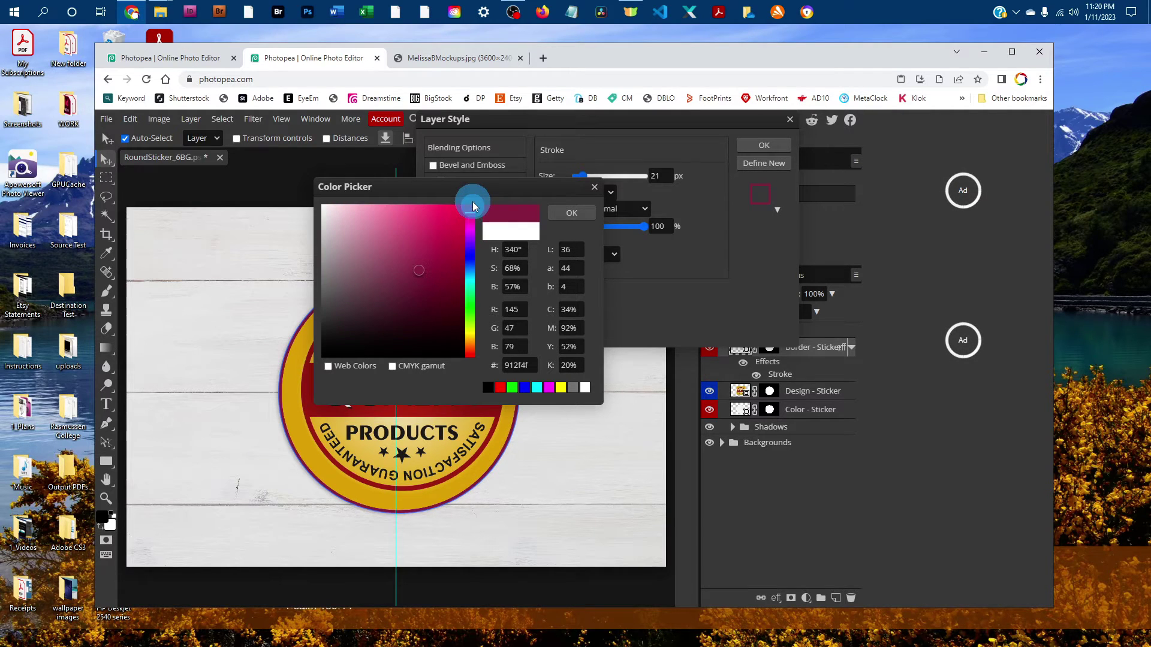
pyautogui.moveTo(473, 238); pyautogui.dragTo(471, 207)
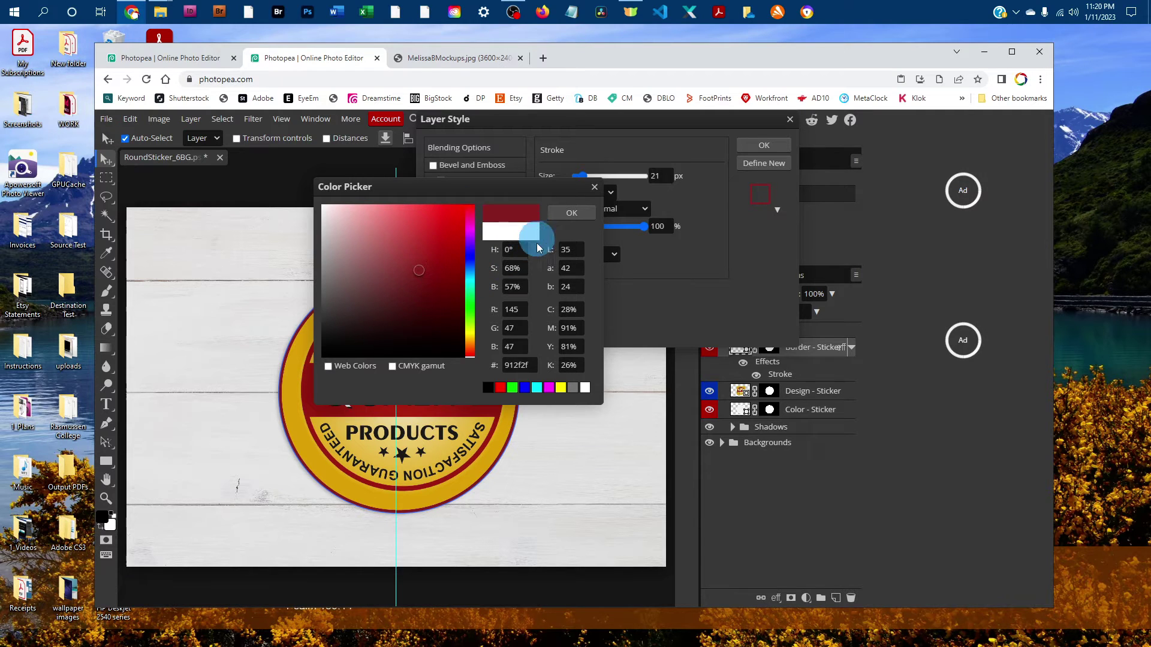
pyautogui.write('780e16')
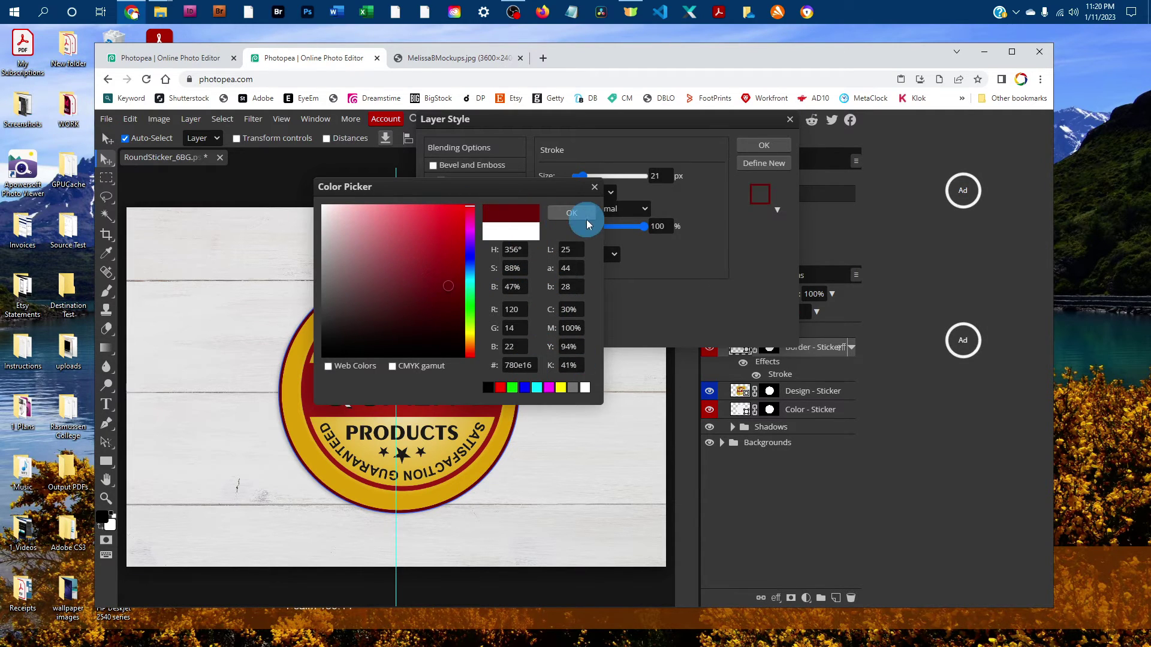
pyautogui.click(693, 187)
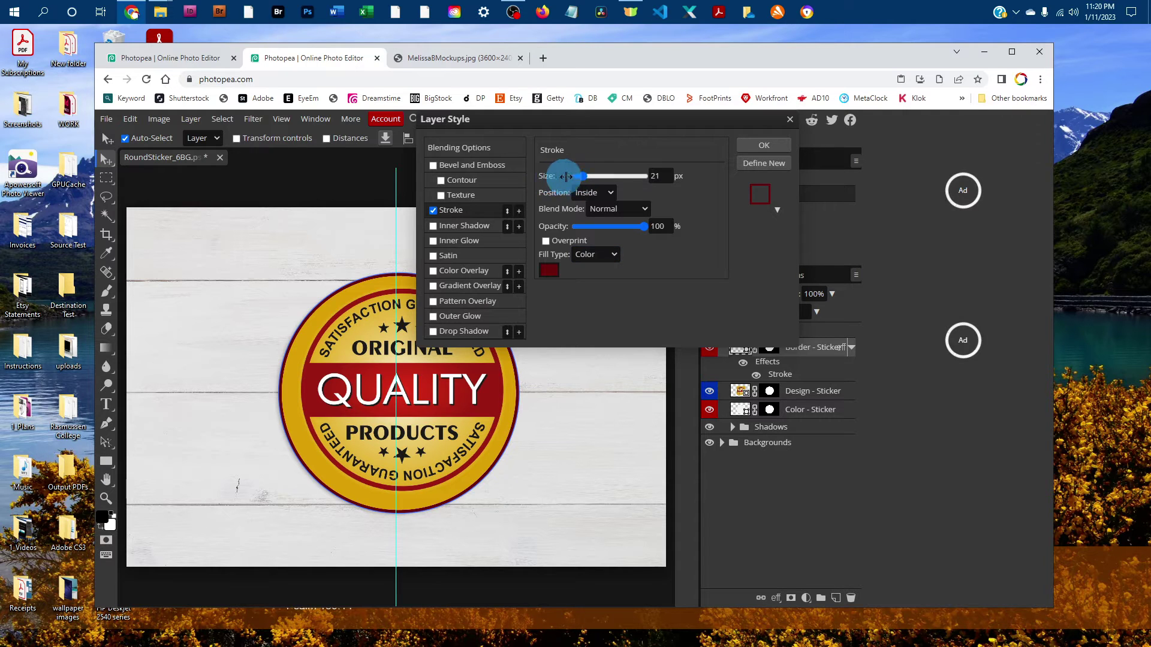
# Set the stroke size to 14 px with a Gradient fill type and apply it.
pyautogui.moveTo(583, 180); pyautogui.dragTo(588, 178)
pyautogui.moveTo(606, 179); pyautogui.dragTo(586, 181)
pyautogui.click(597, 255)
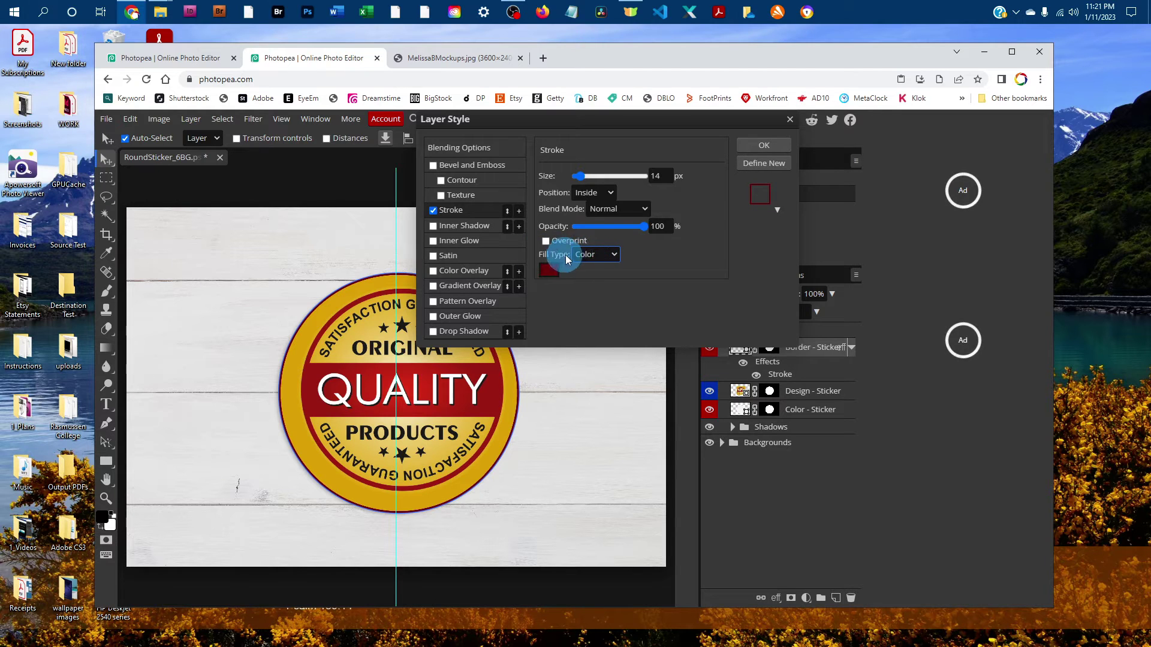
pyautogui.click(603, 259)
pyautogui.click(599, 276)
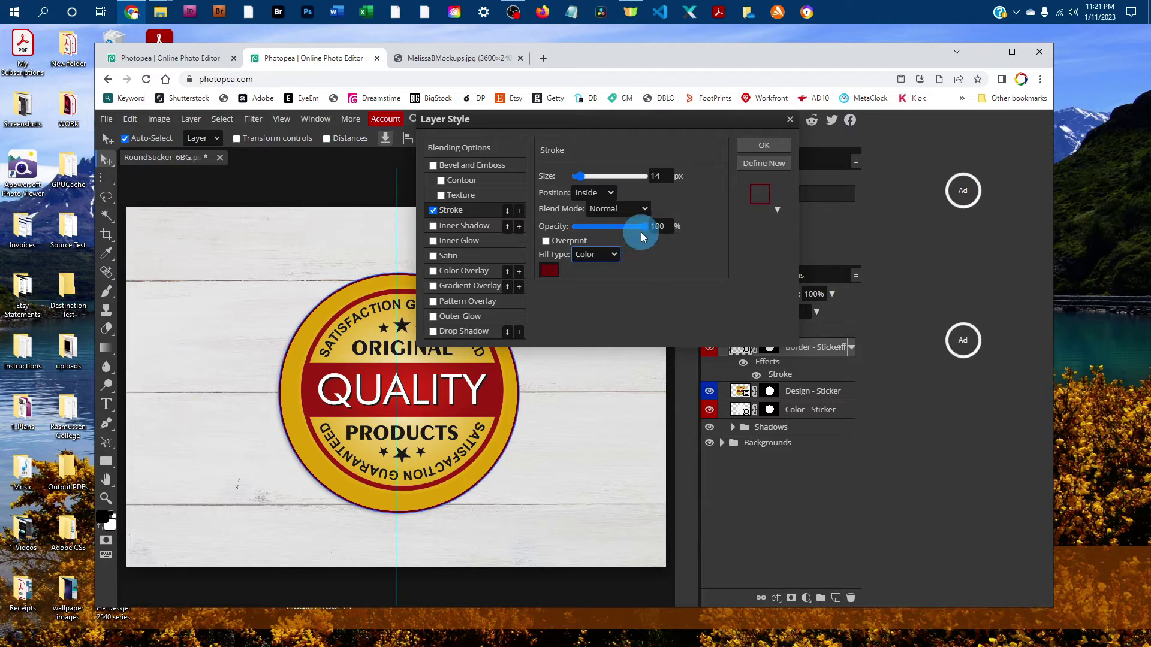
pyautogui.press('Down')
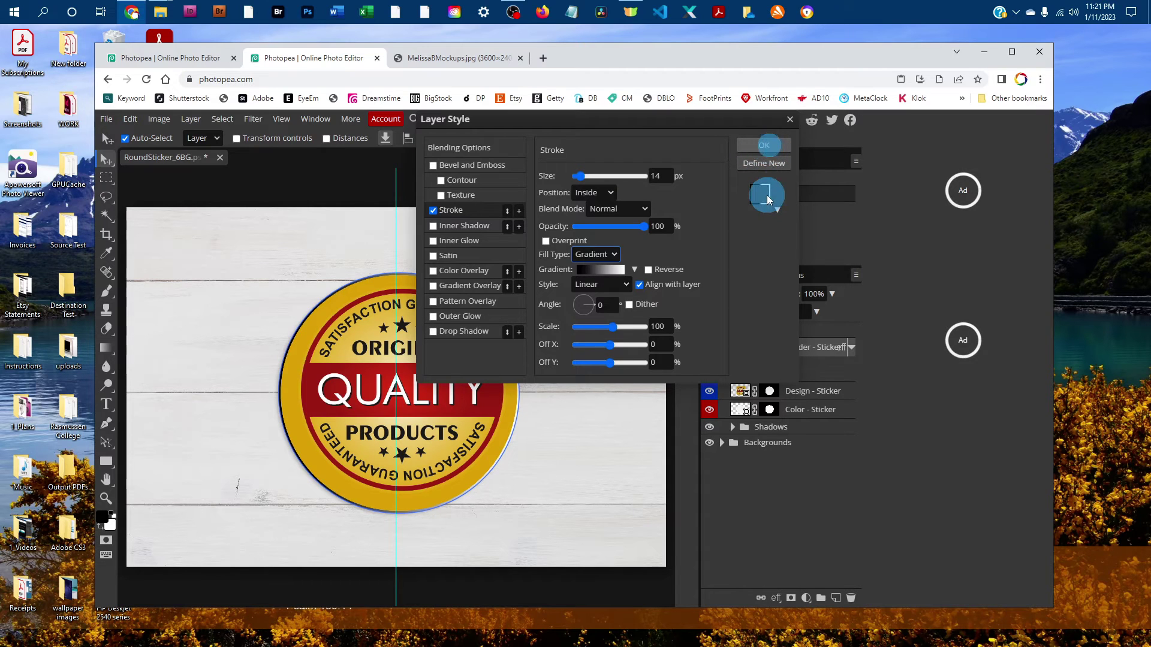
pyautogui.click(779, 148)
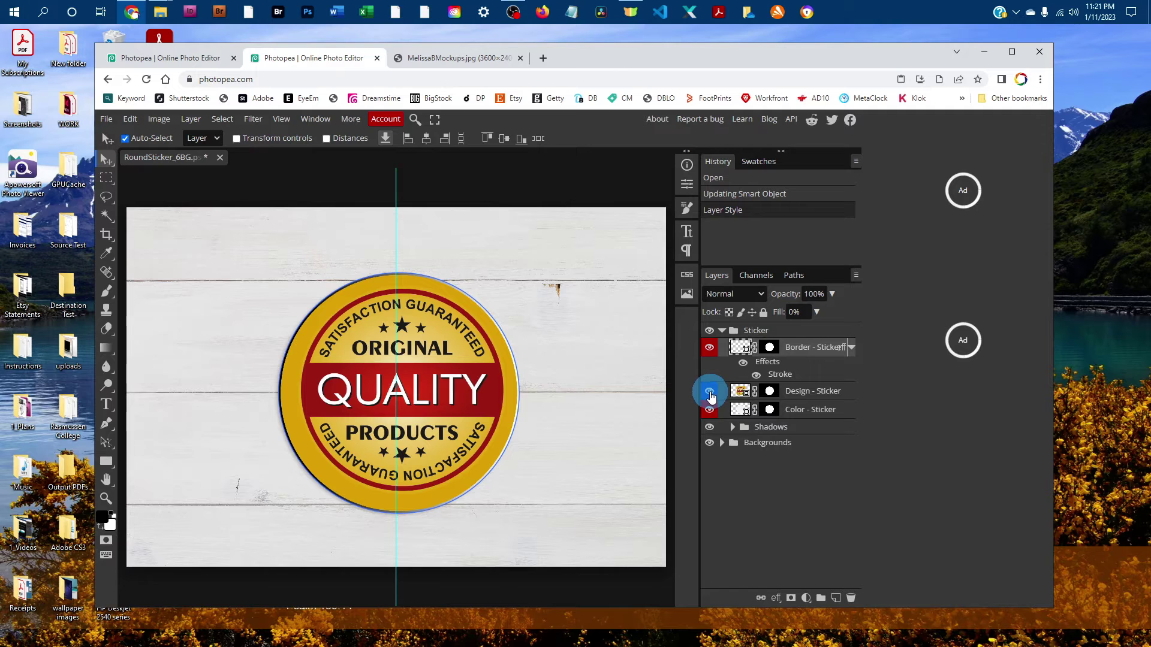
# Hide the Border and Design layers and open the Color - Sticker layer's colour setting.
pyautogui.click(709, 347)
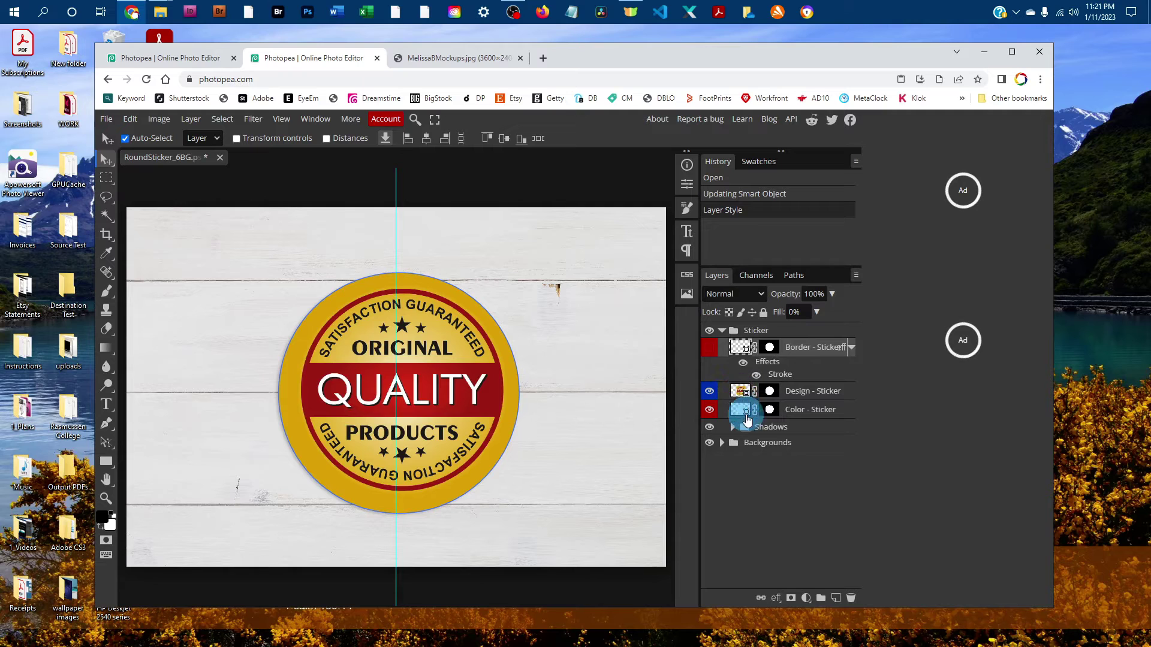
pyautogui.click(709, 393)
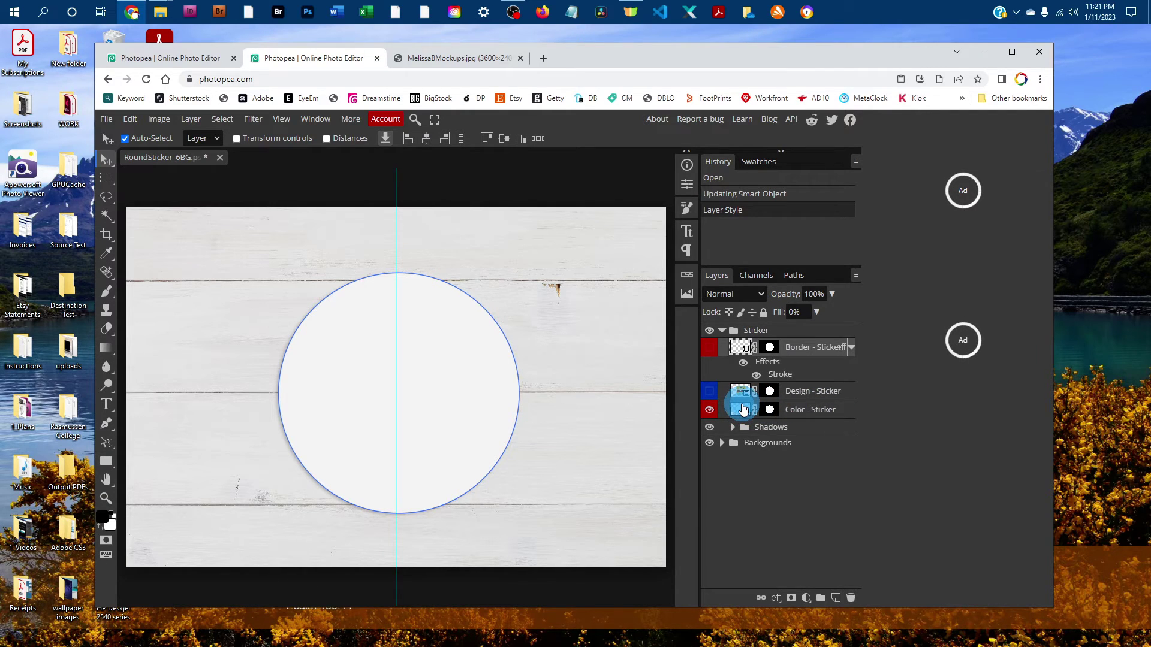
pyautogui.click(742, 410)
pyautogui.doubleClick(741, 410)
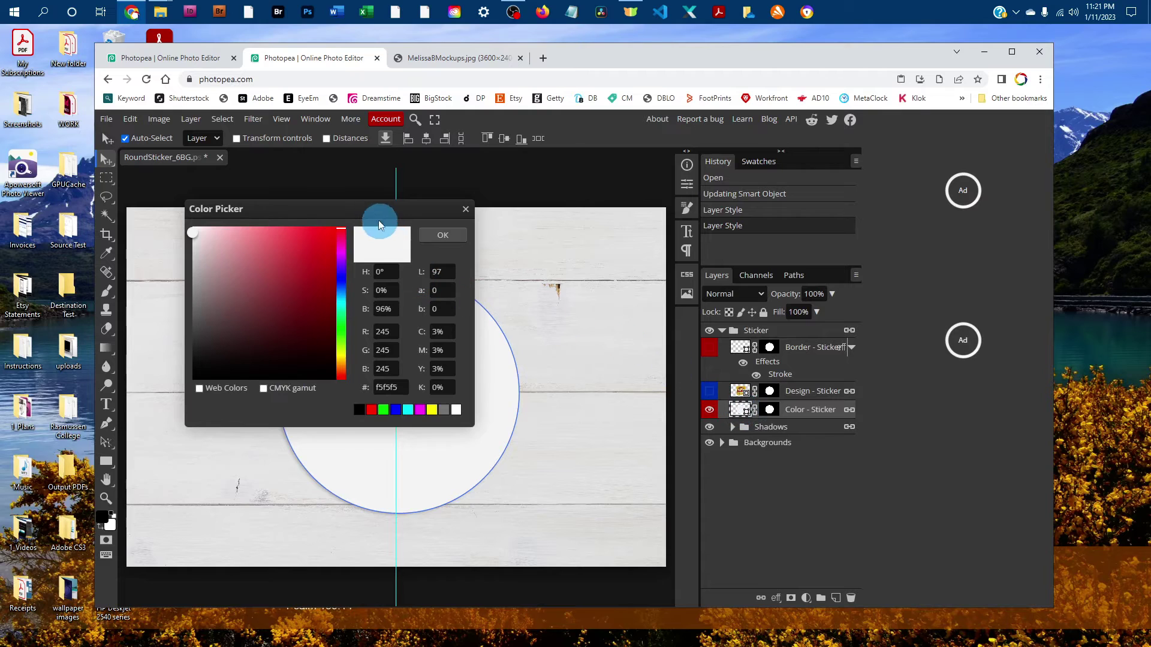
# Pick periwinkle blue 6473cd for the sticker circle and confirm it.
pyautogui.moveTo(456, 214); pyautogui.dragTo(754, 181)
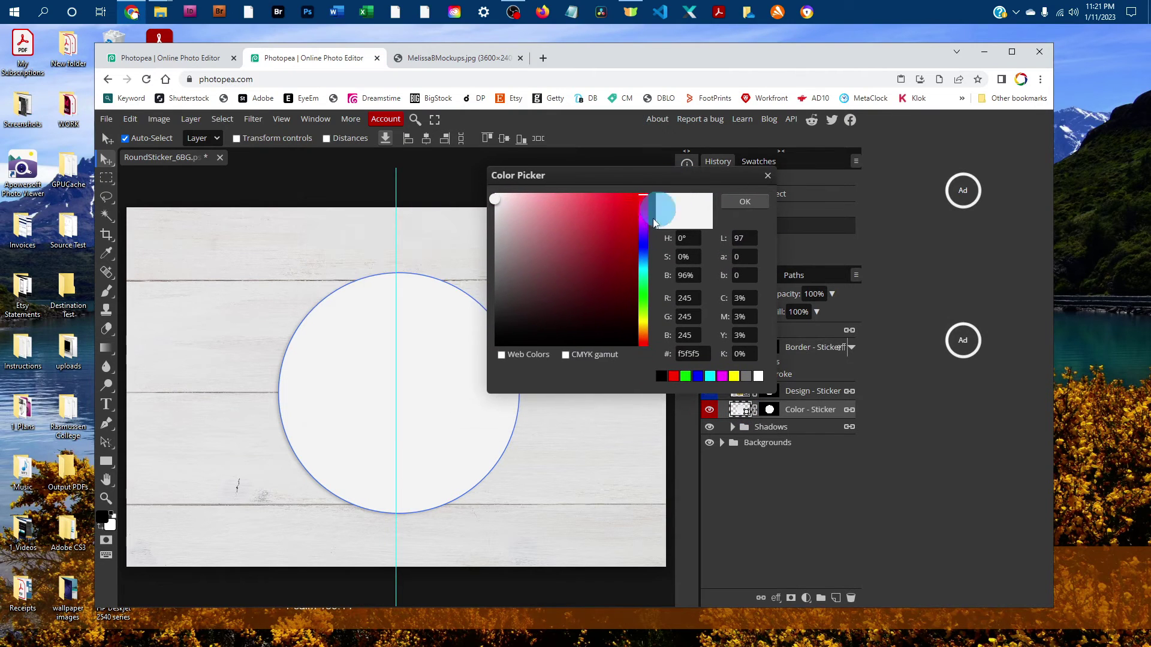
pyautogui.click(644, 249)
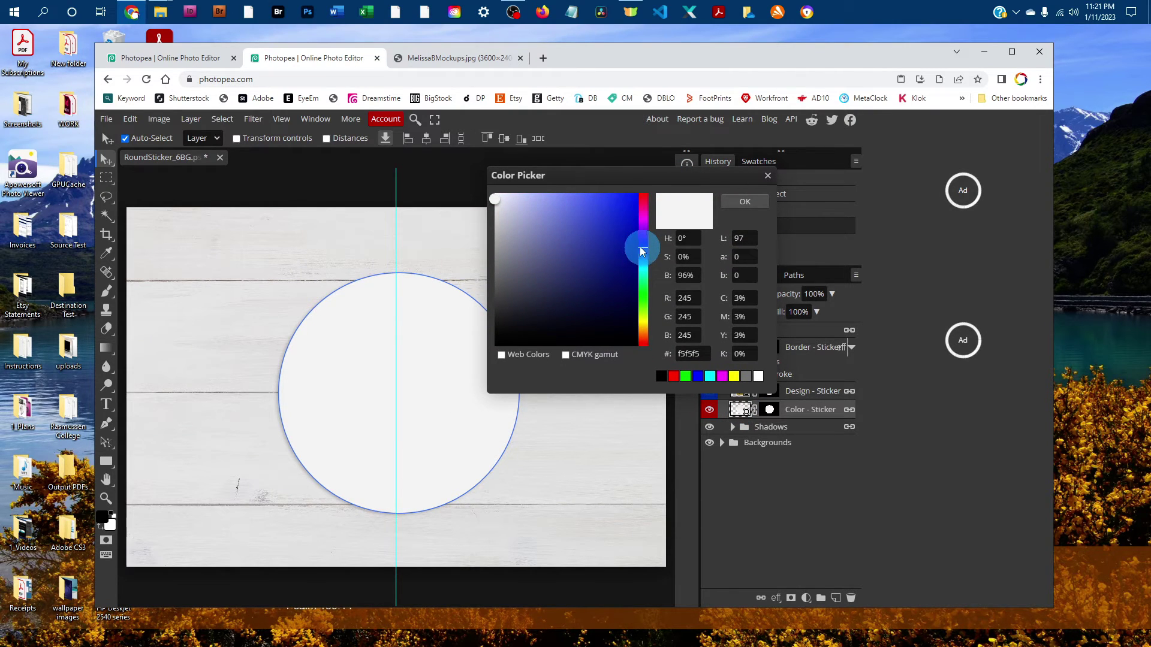
pyautogui.click(585, 234)
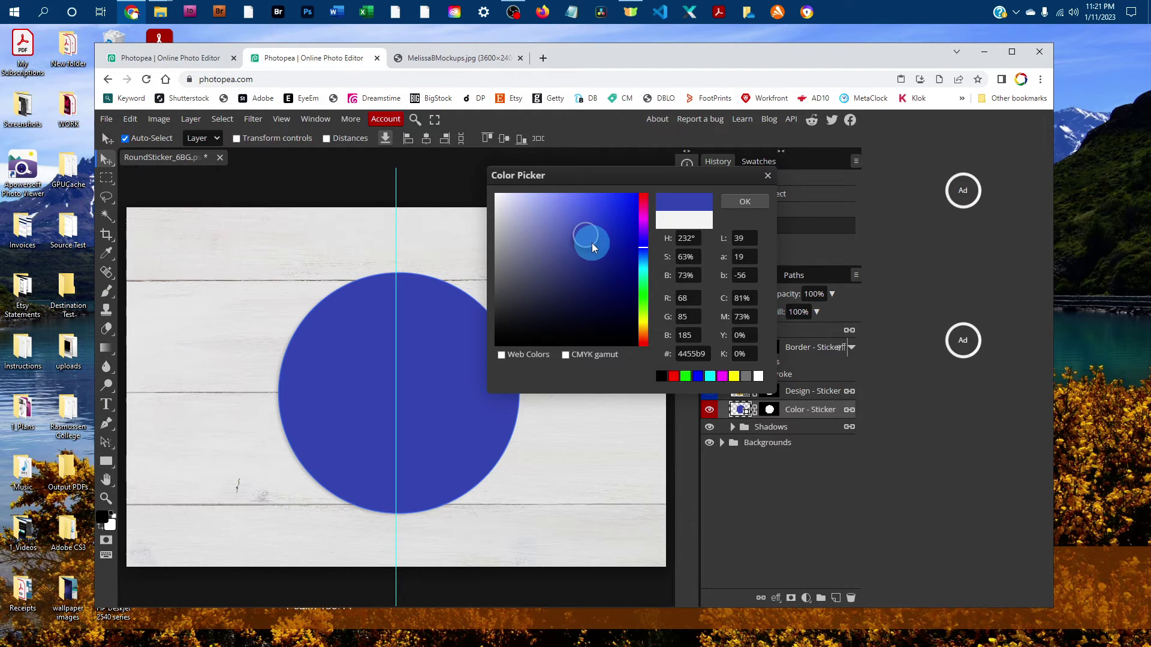
pyautogui.click(580, 229)
pyautogui.click(569, 224)
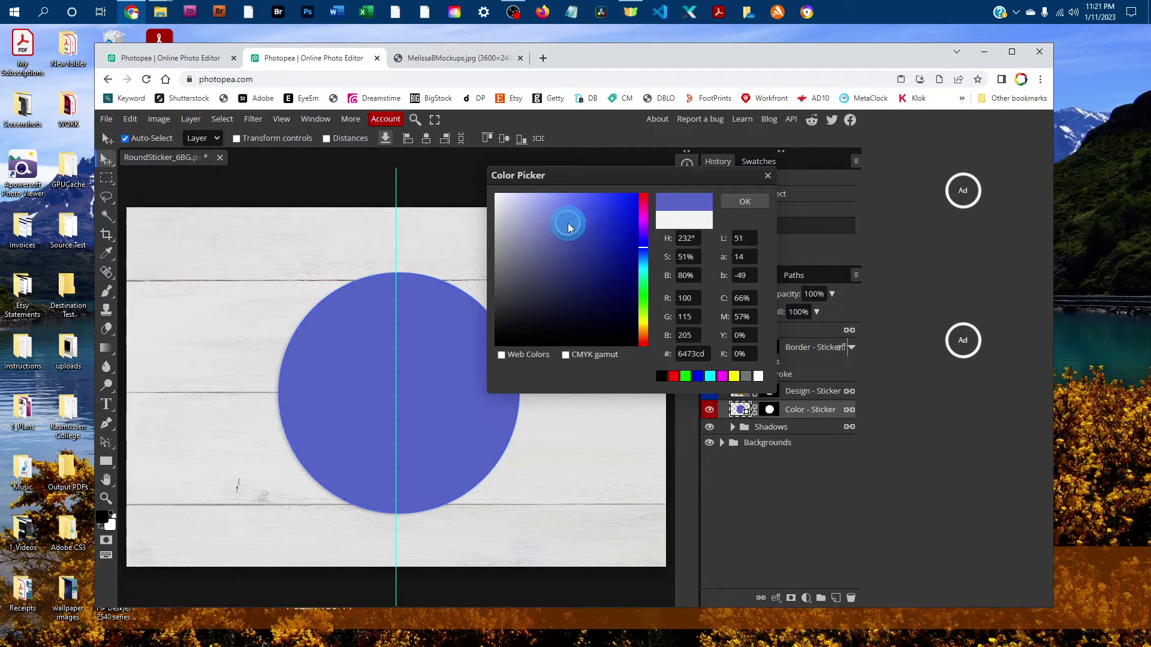
pyautogui.click(756, 200)
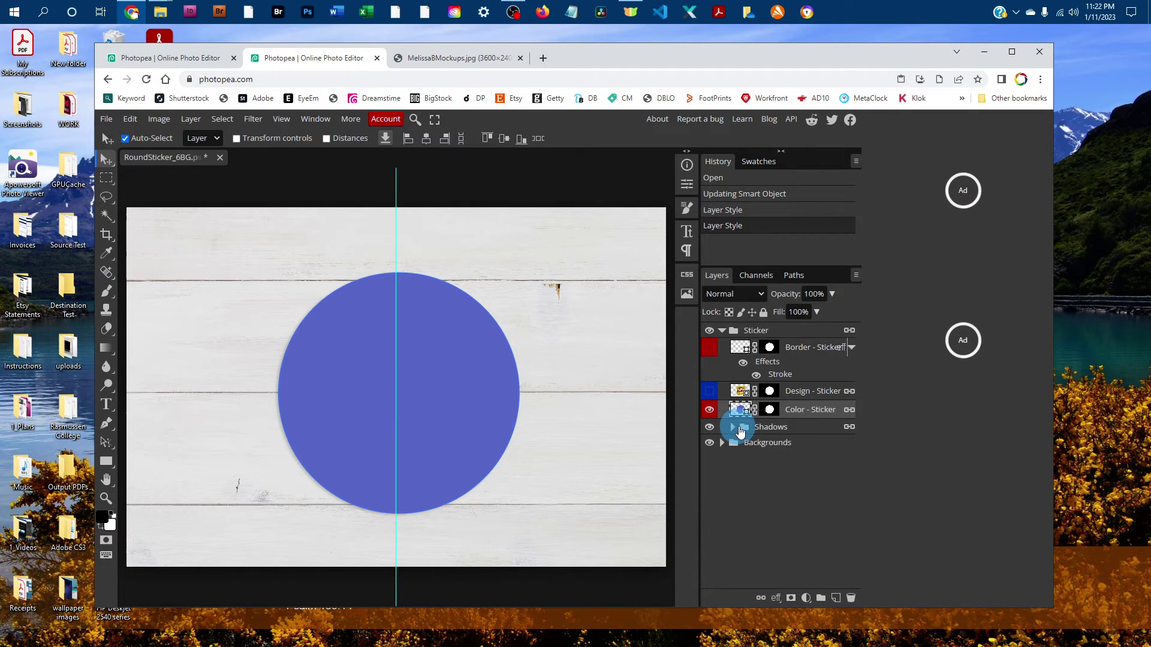
# Set the Shadow layer inside the Shadows group to 44% opacity, then collapse the group.
pyautogui.click(733, 427)
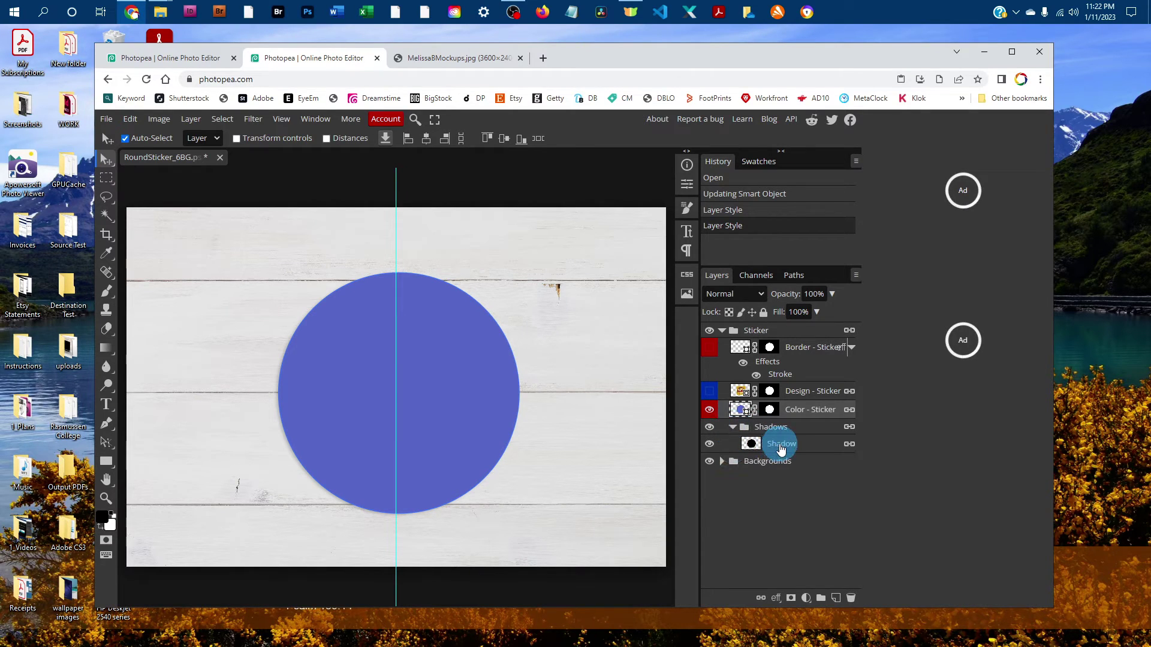
pyautogui.click(781, 445)
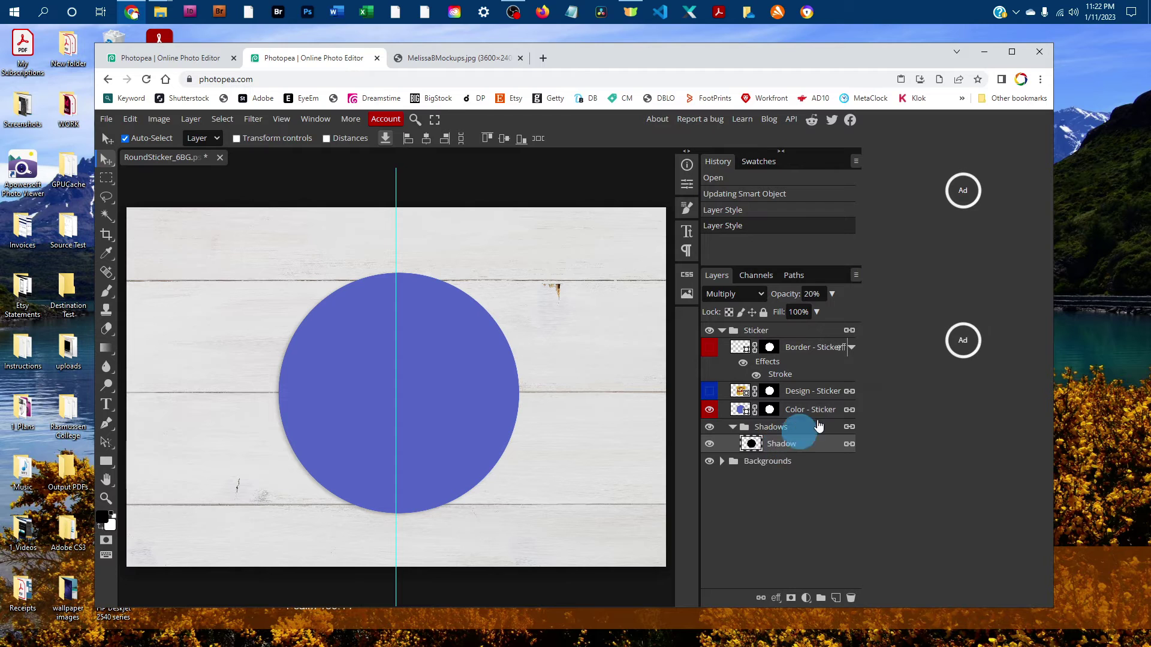
pyautogui.click(831, 295)
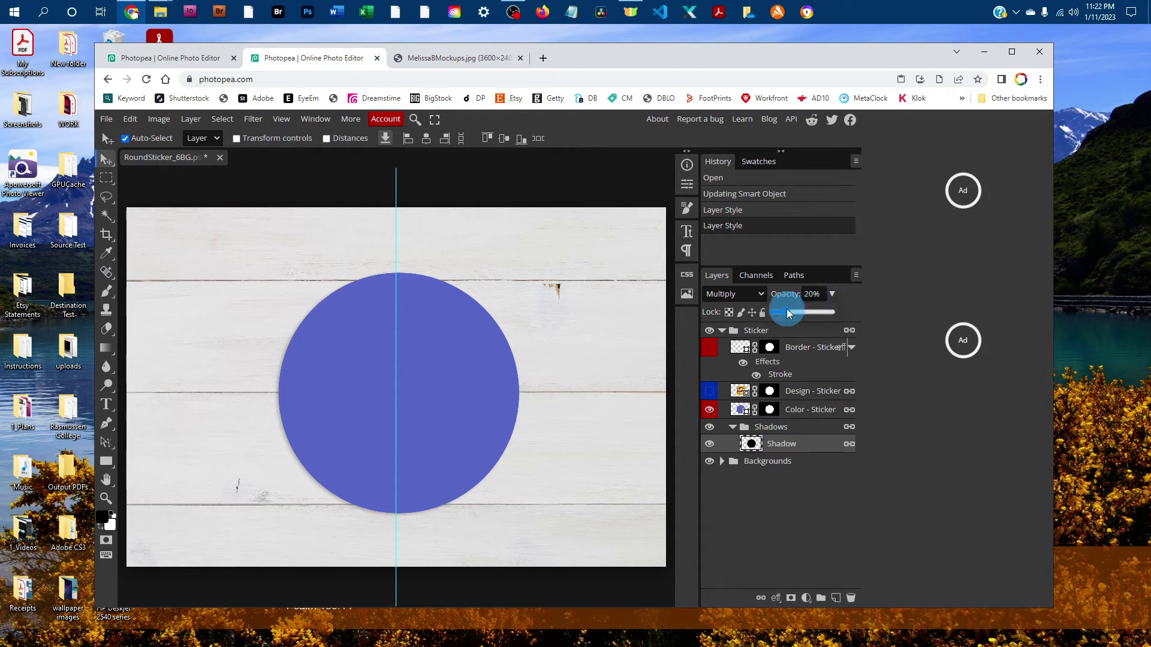
pyautogui.moveTo(798, 311); pyautogui.dragTo(808, 311)
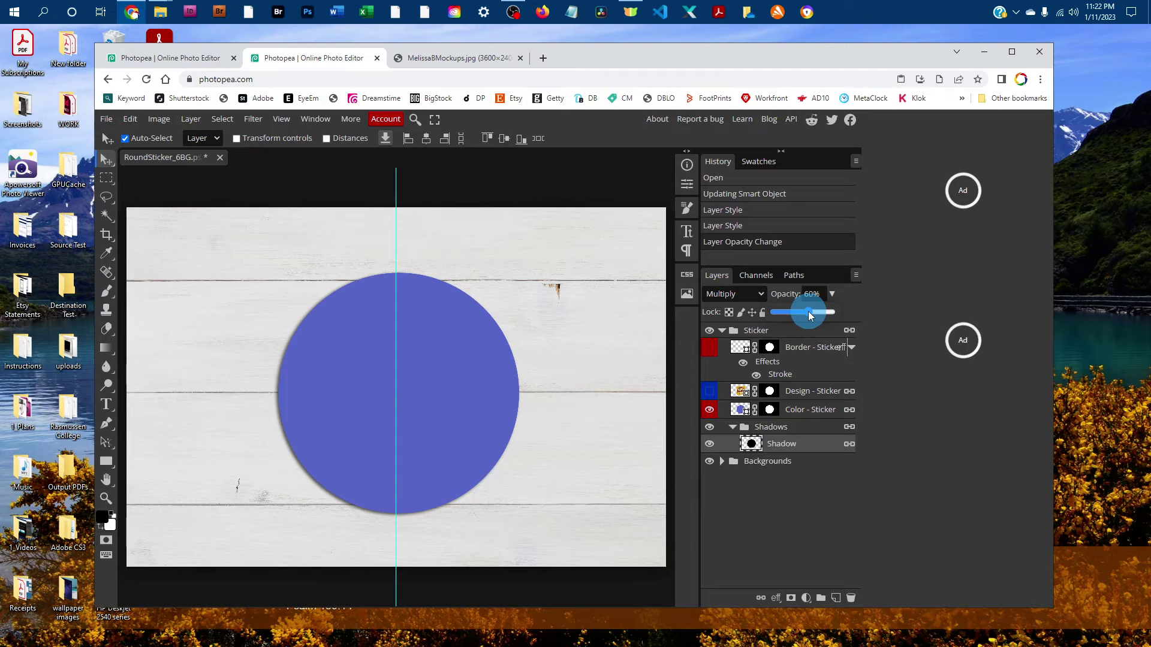
pyautogui.moveTo(788, 312); pyautogui.dragTo(786, 311)
pyautogui.click(799, 312)
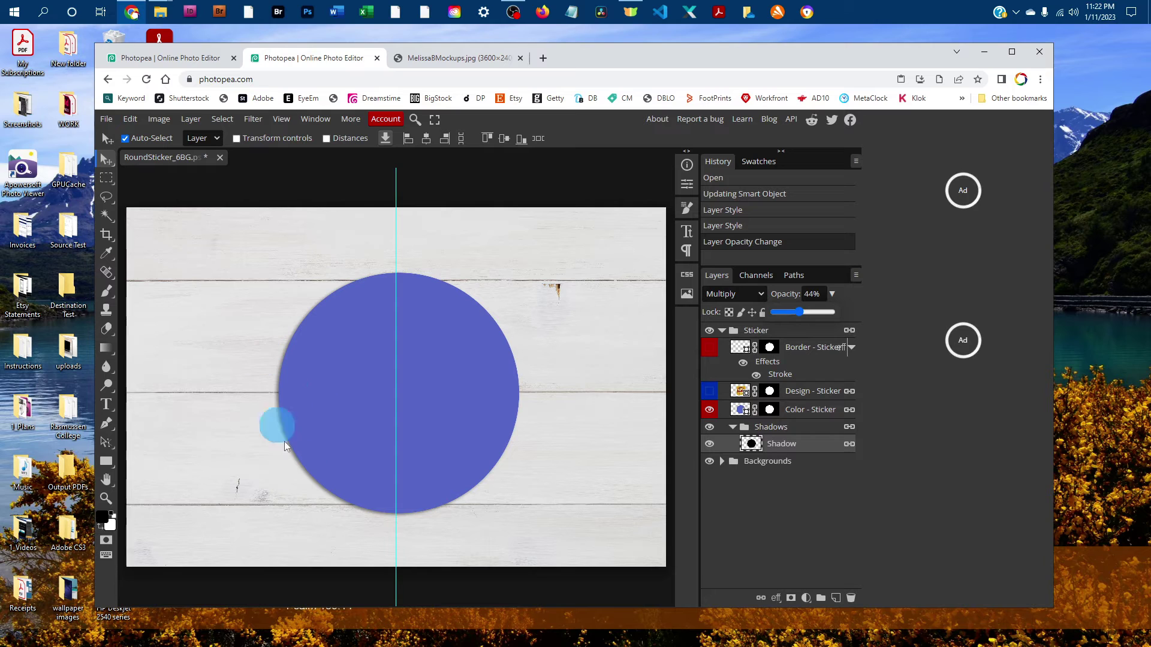
pyautogui.click(813, 468)
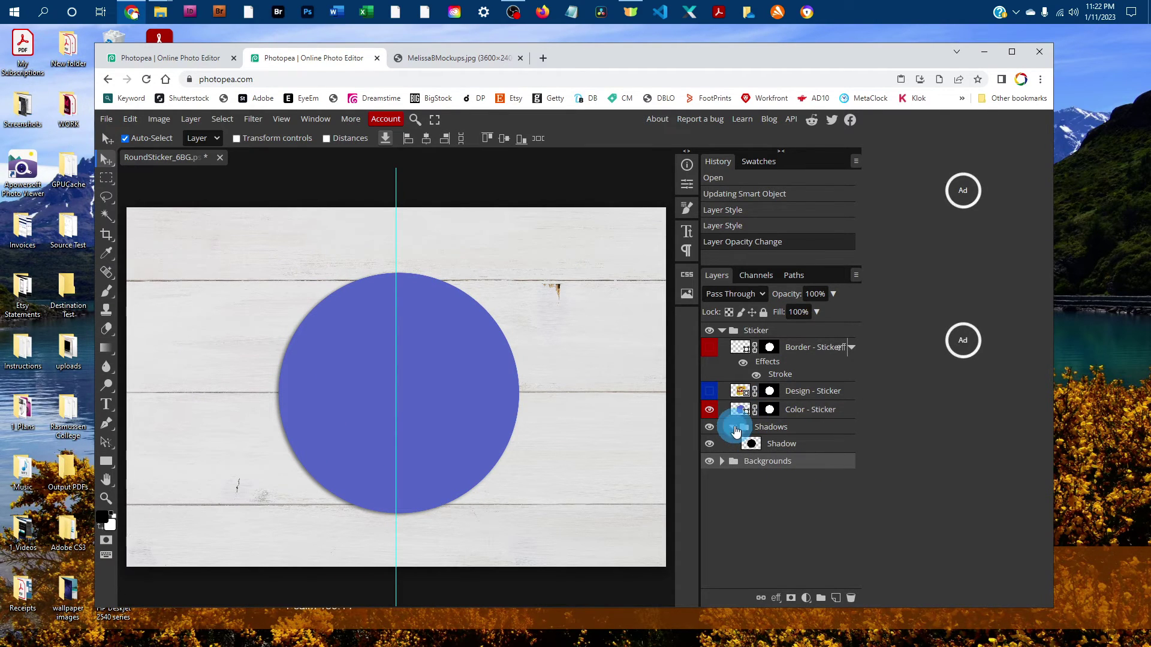
pyautogui.click(733, 426)
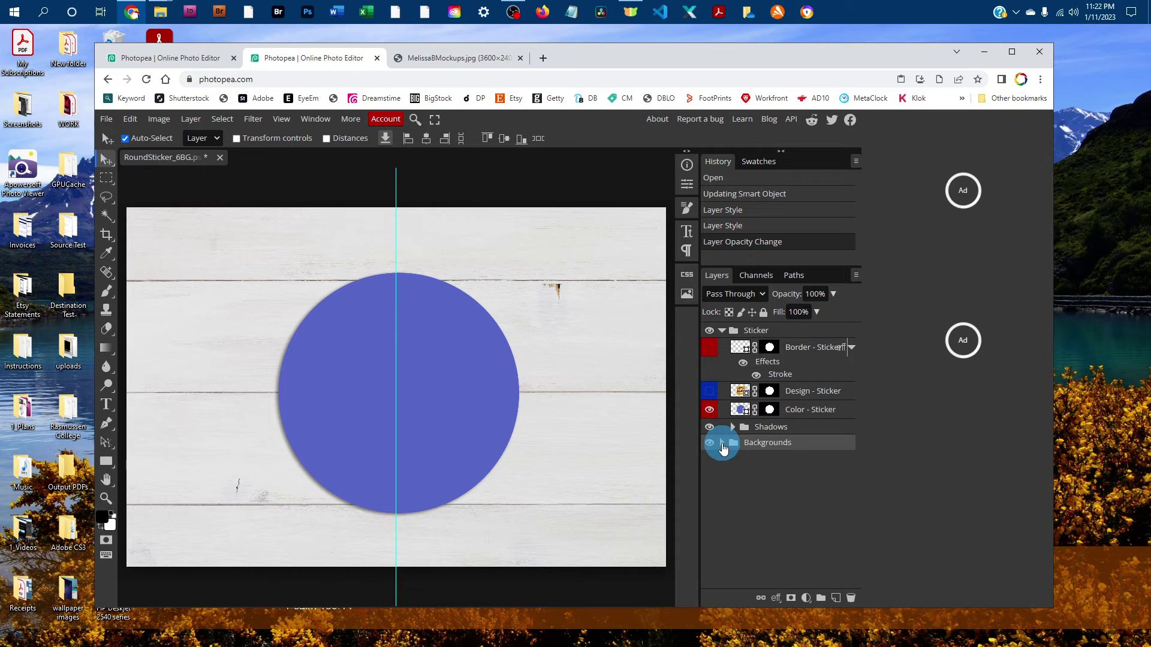
# Show the Design - Sticker layer, preview Gray Wood, Gray Marble and Golden Marble, then restore White Wood.
pyautogui.click(709, 391)
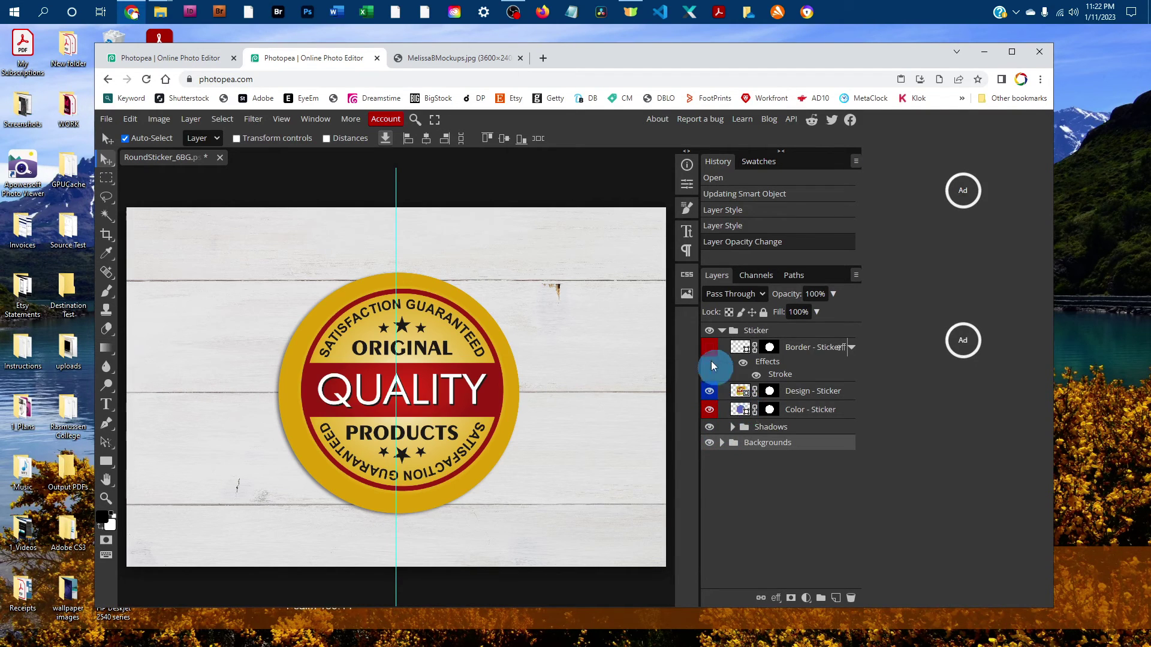
pyautogui.click(722, 442)
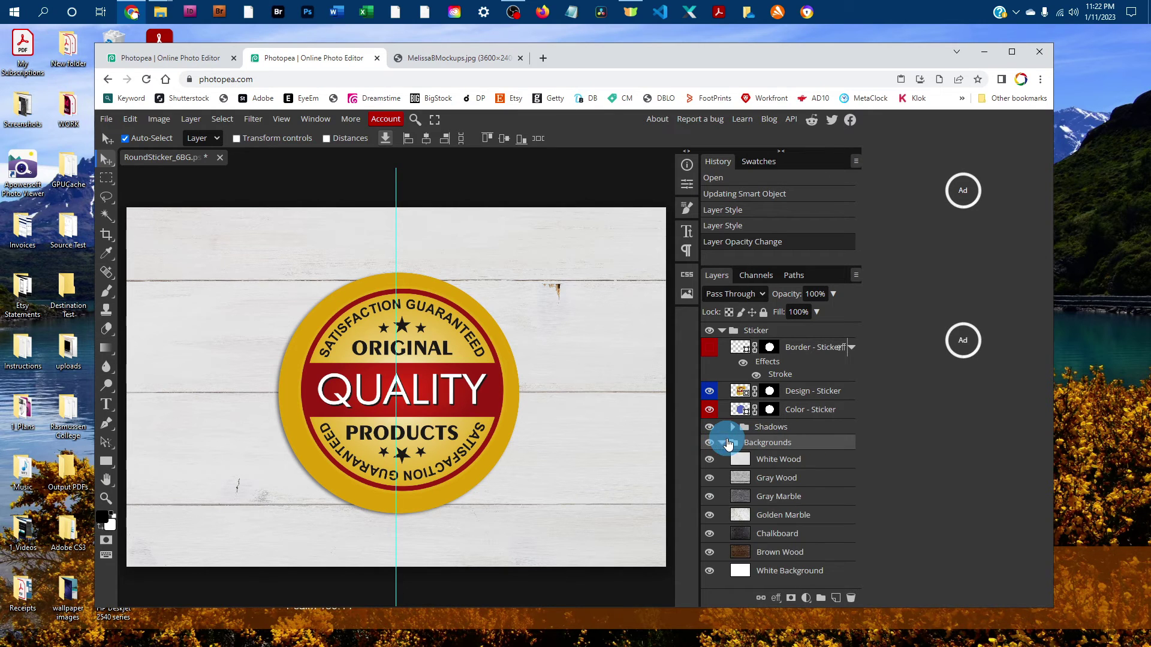
pyautogui.click(710, 460)
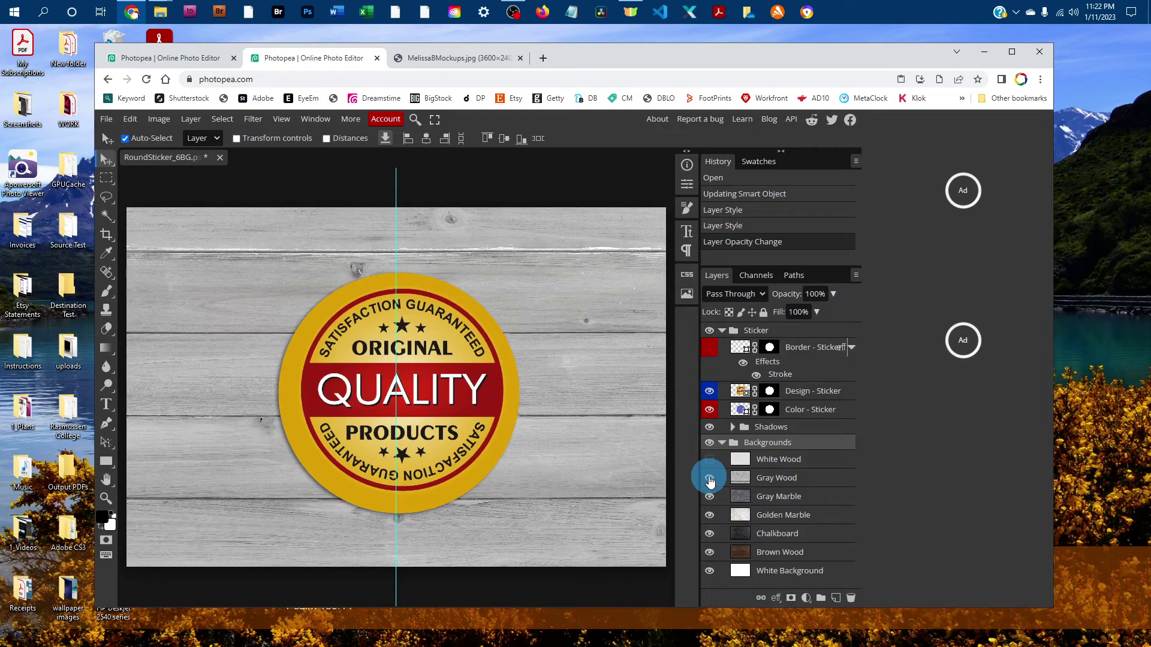
pyautogui.click(710, 479)
pyautogui.click(710, 496)
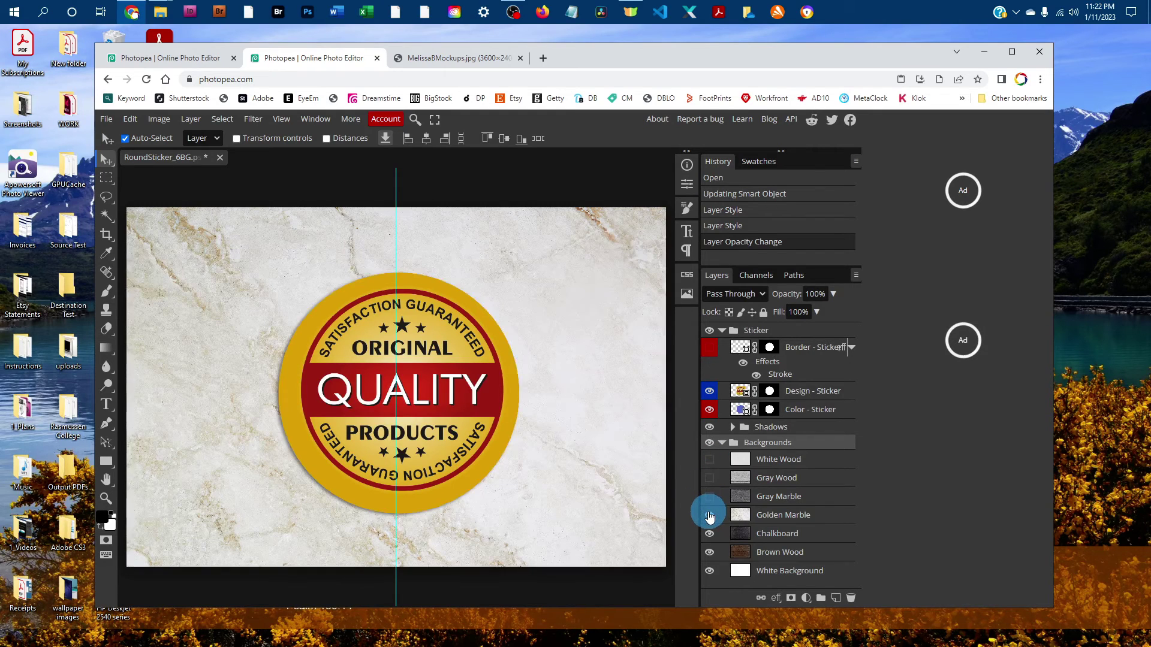
pyautogui.click(710, 495)
pyautogui.click(710, 478)
pyautogui.click(710, 459)
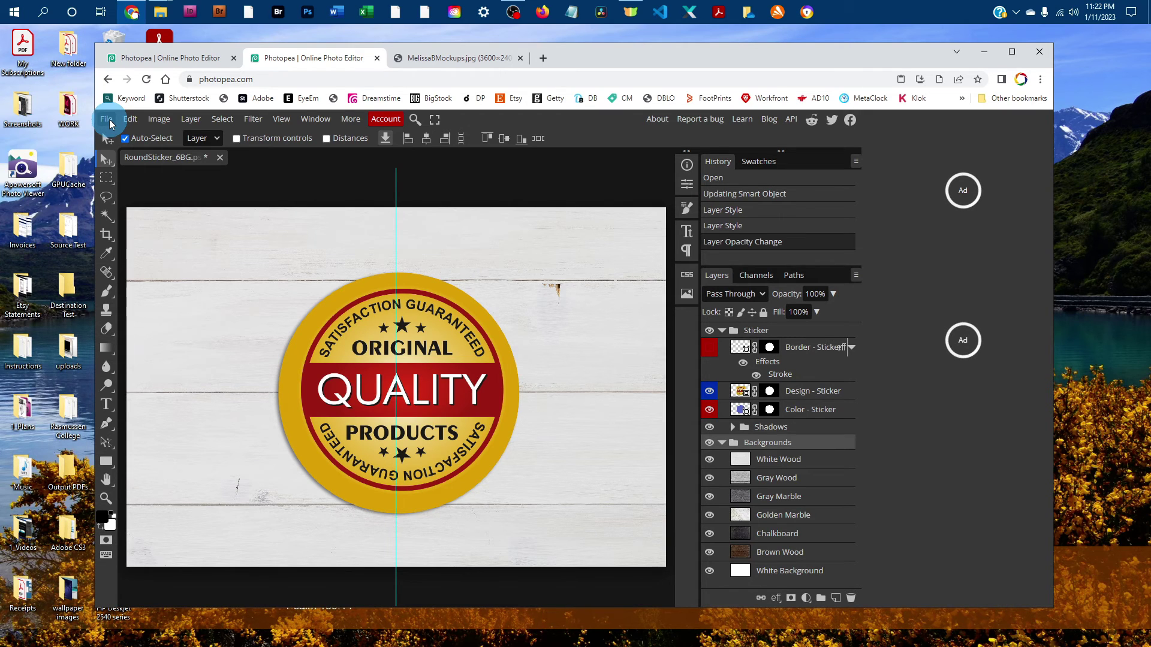
# Save the mockup as a PSD file and bring up the MelissaBMockups.jpg tab.
pyautogui.click(108, 120)
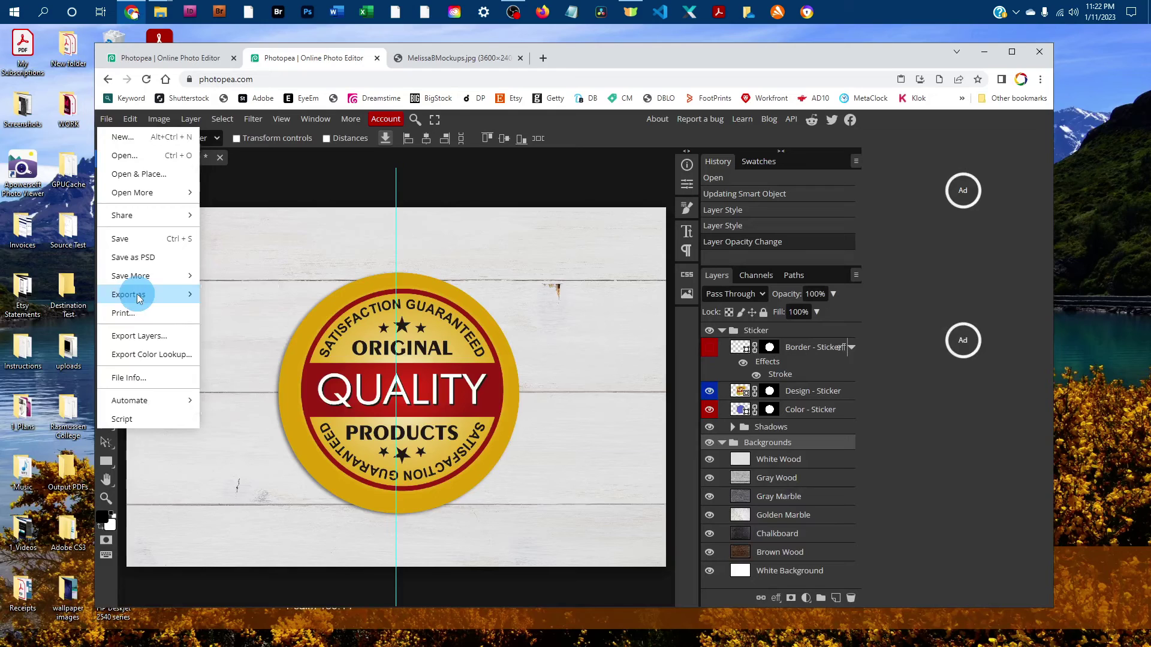
pyautogui.moveTo(139, 296)
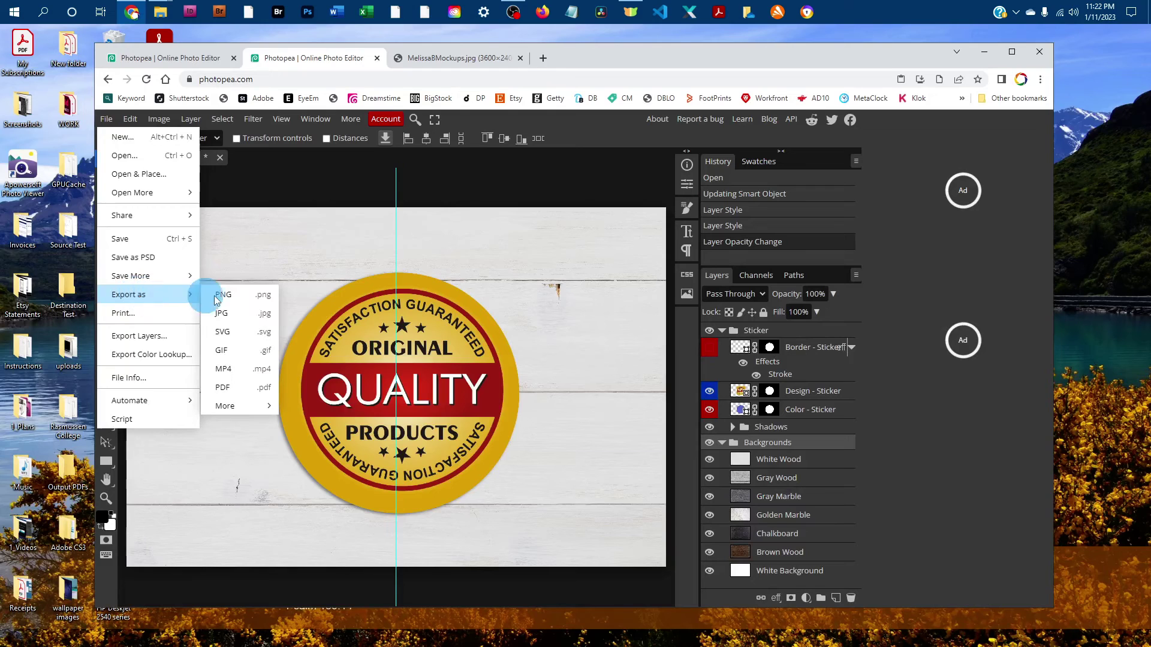
pyautogui.click(301, 176)
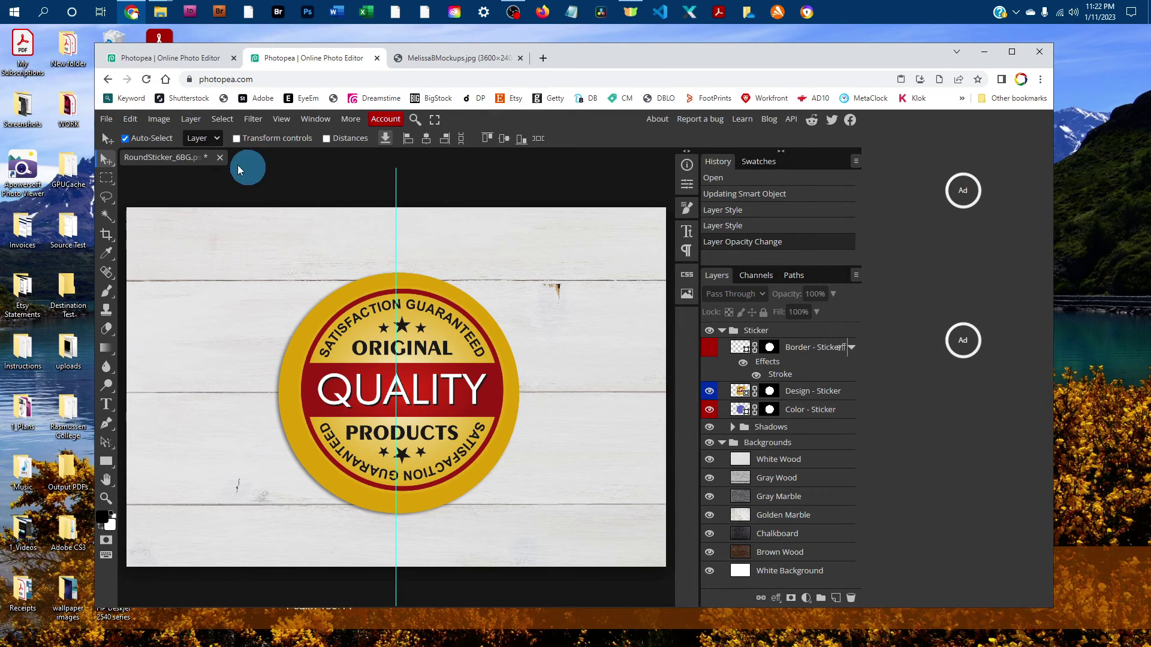
pyautogui.click(108, 120)
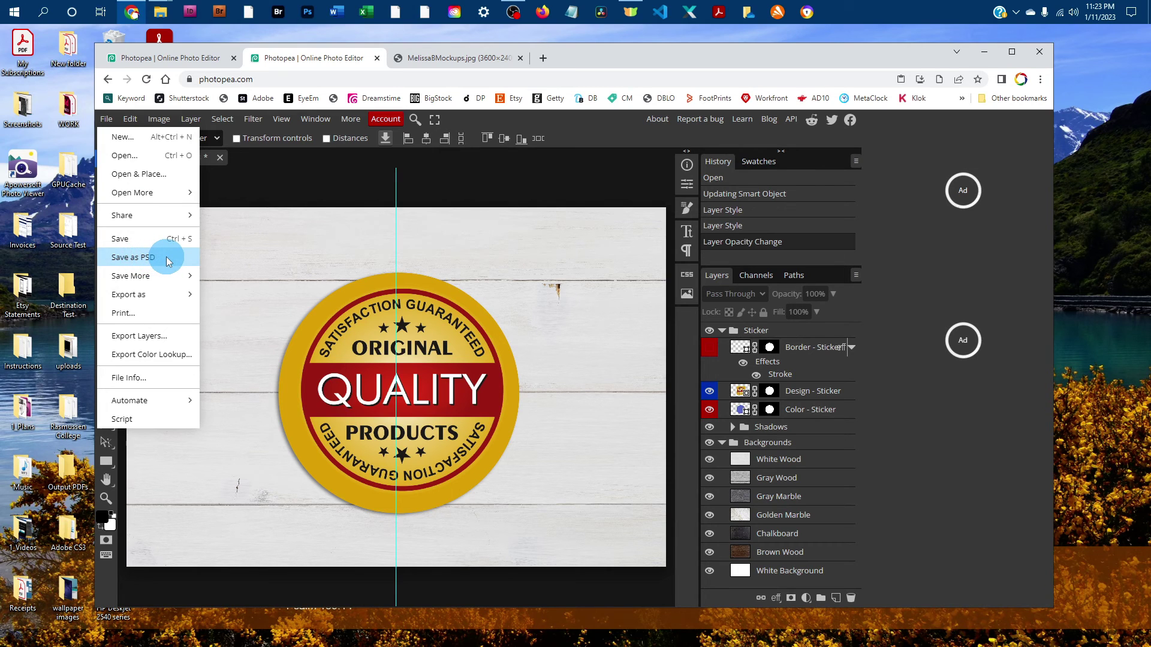
pyautogui.click(325, 174)
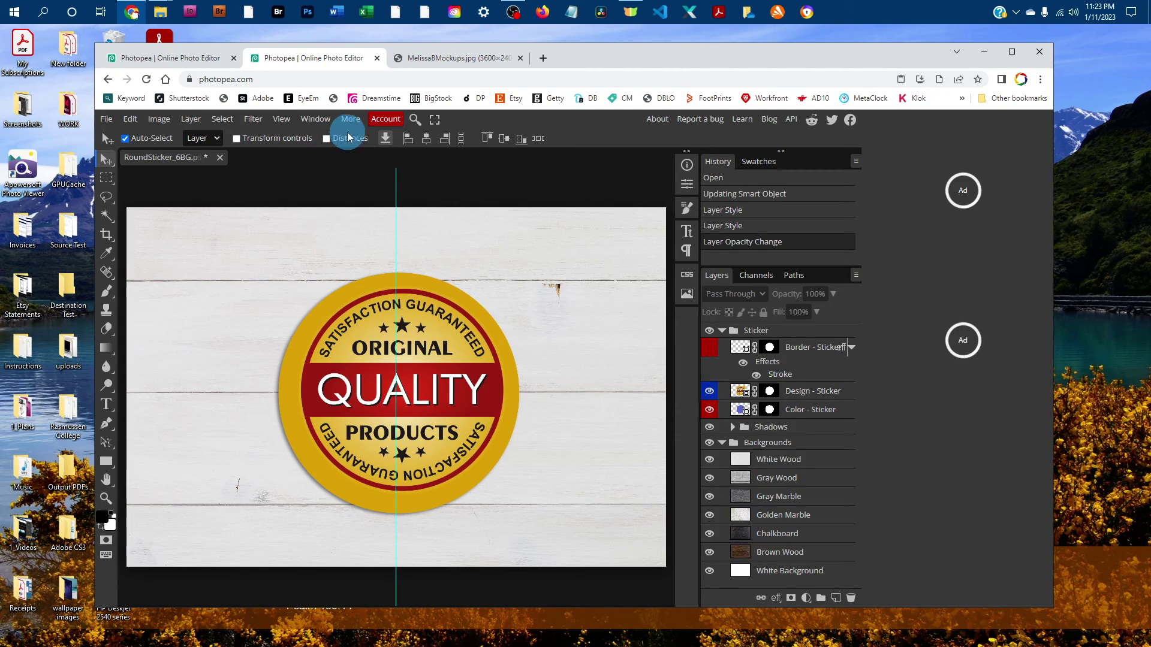
pyautogui.click(467, 60)
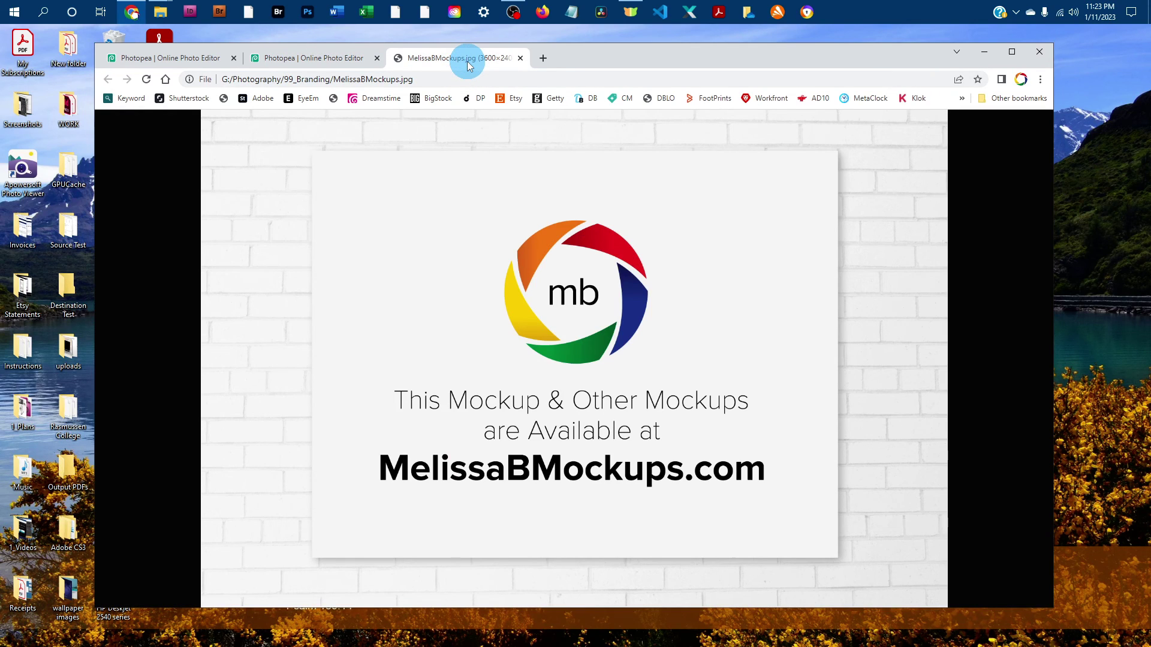